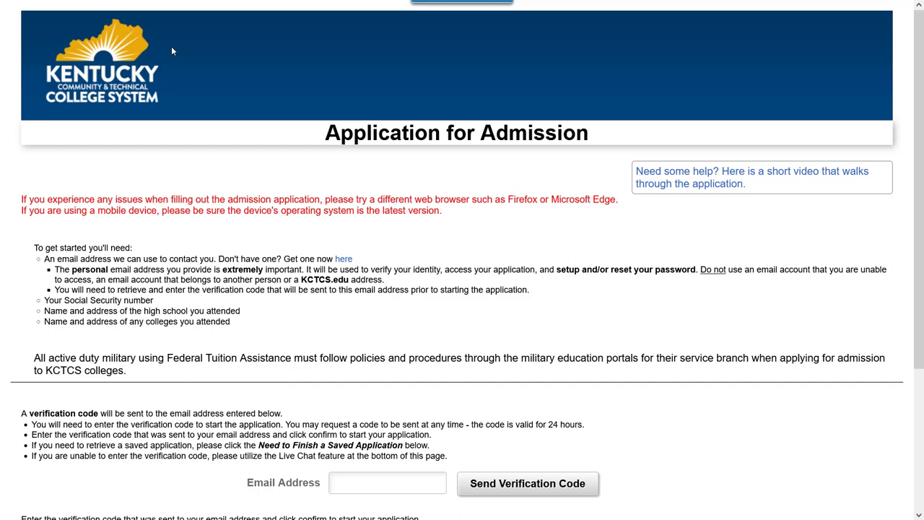
- Scroll down the start page to the email verification section
scroll(173, 50, "down", 3)
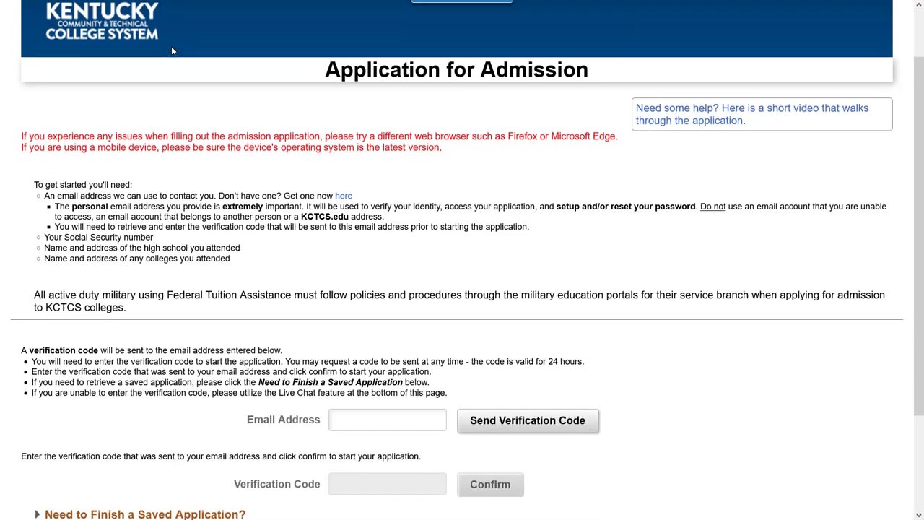
scroll(173, 51, "down", 2)
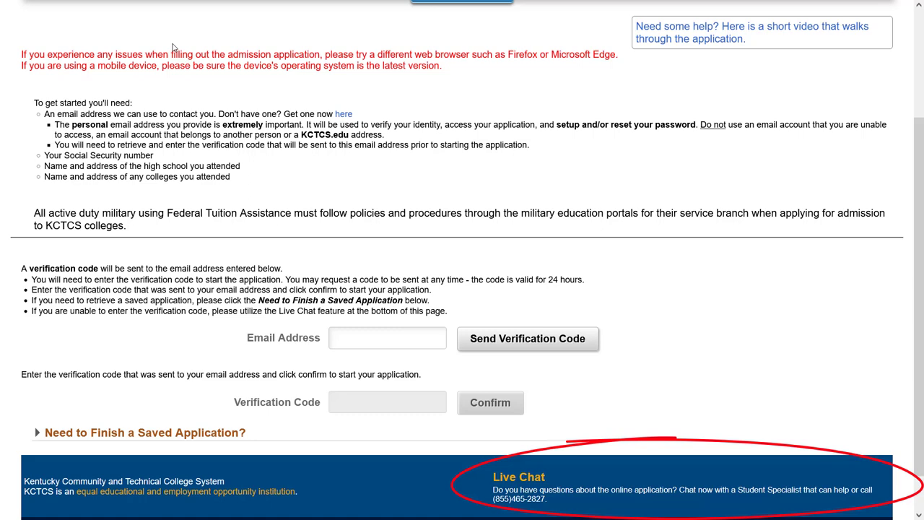
scroll(172, 47, "down", 1)
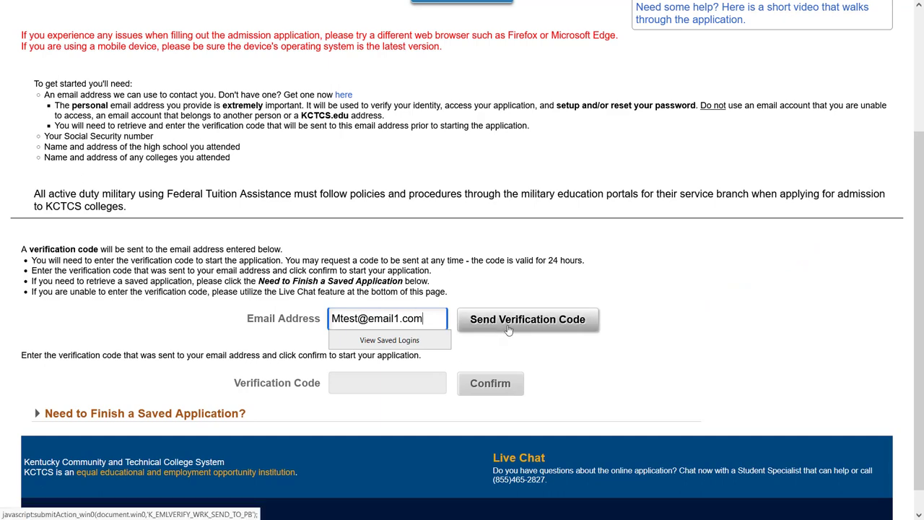
- Request a verification code, paste the emailed code, and confirm it to open the form
left_click(506, 326)
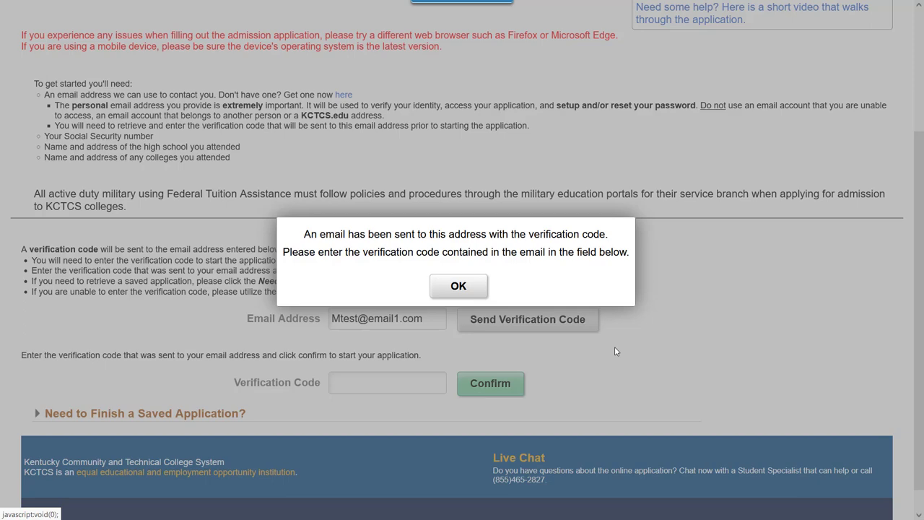
left_click(485, 288)
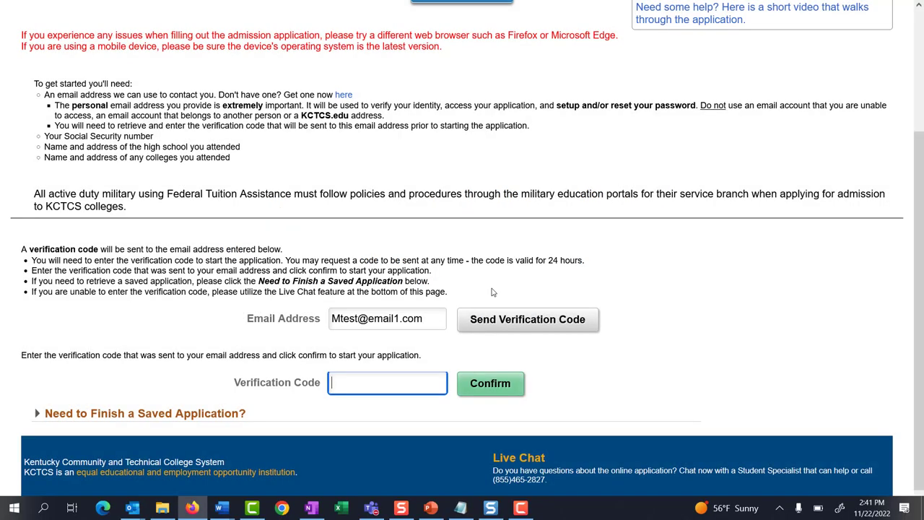
key("ctrl+v")
left_click(511, 384)
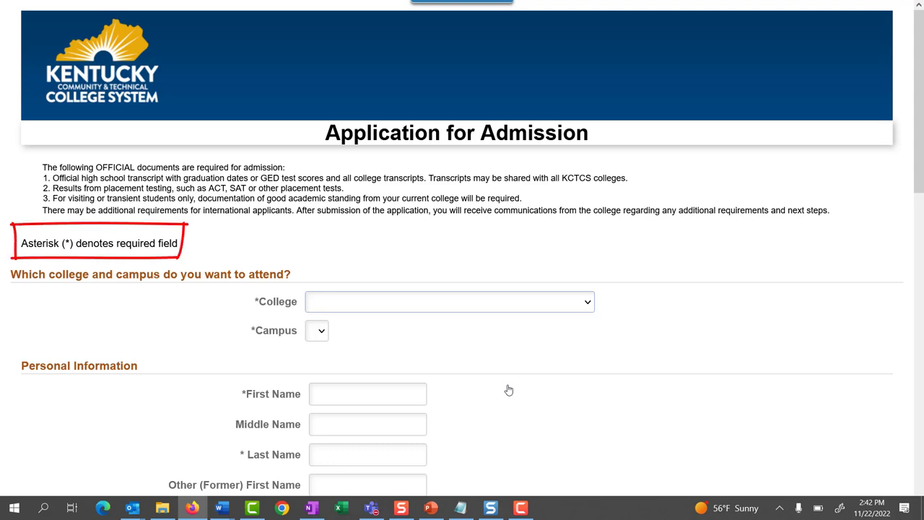
- Pick Ashland first, then switch the College choice to Henderson Community College
left_click(584, 312)
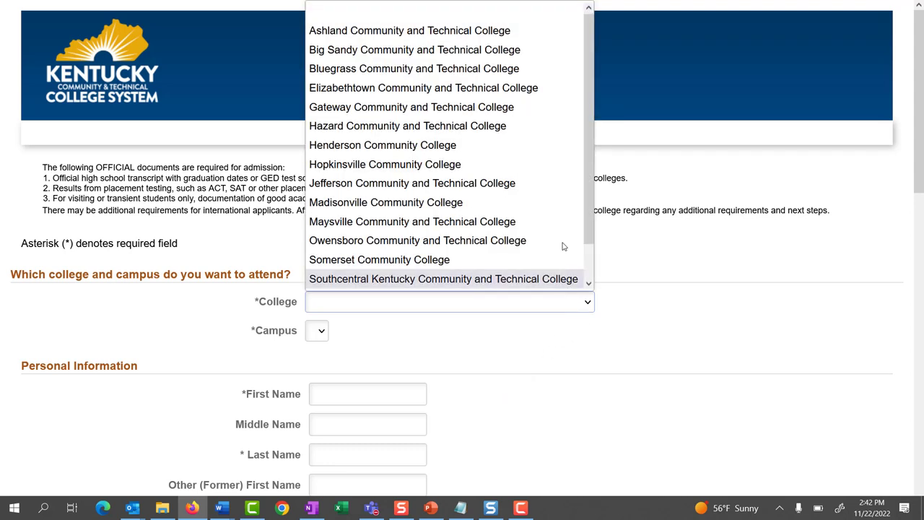
left_click(528, 40)
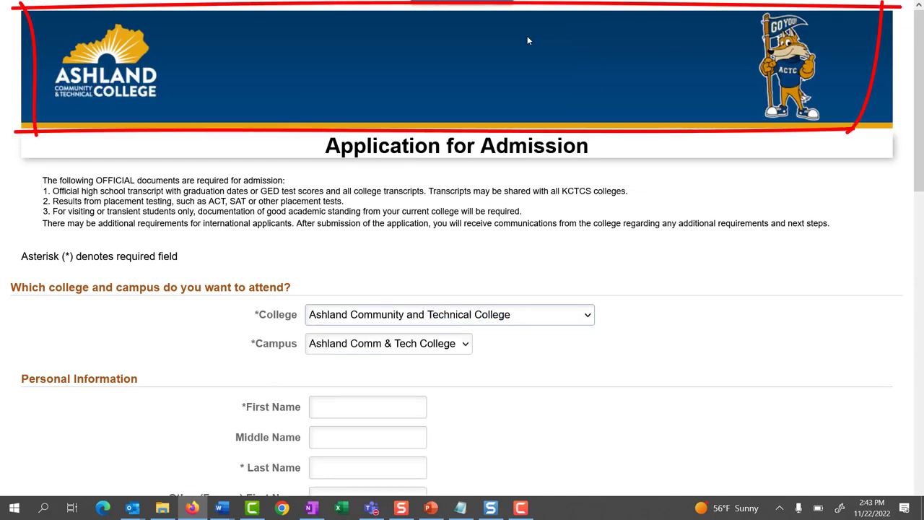
left_click(590, 314)
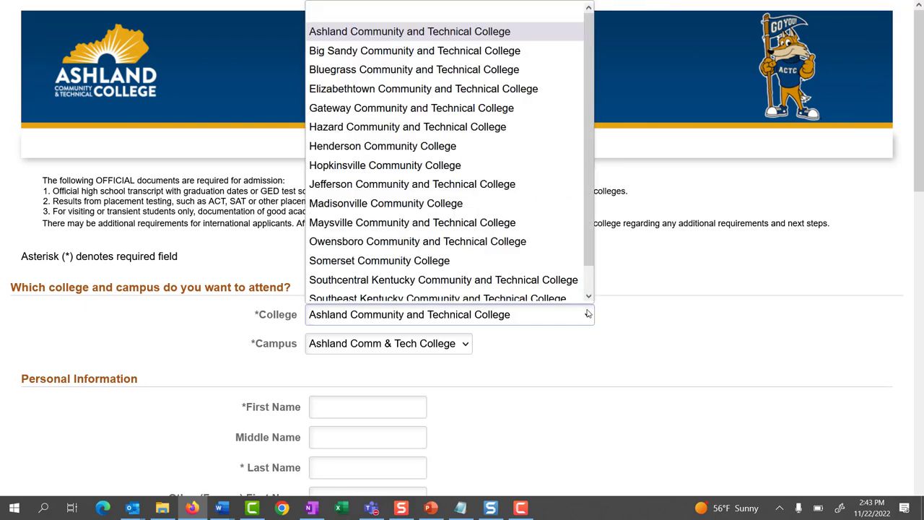
left_click(485, 138)
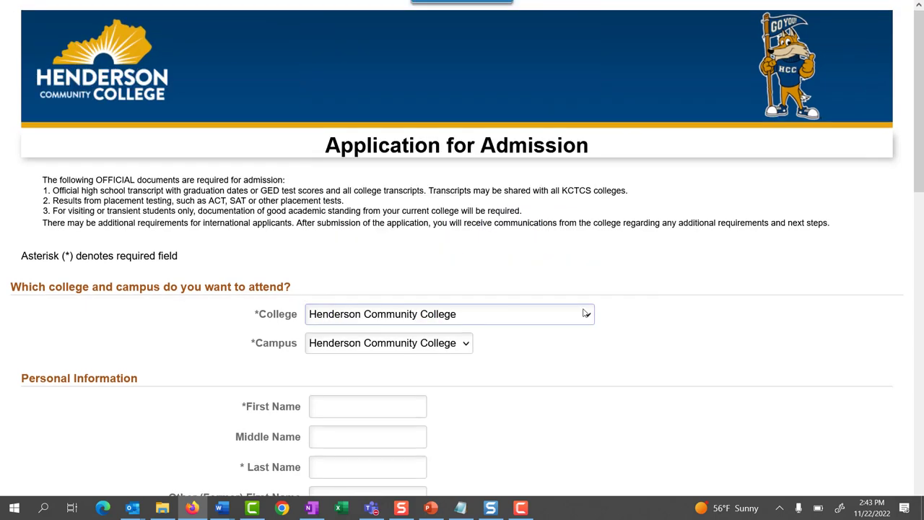
scroll(585, 314, "down", 5)
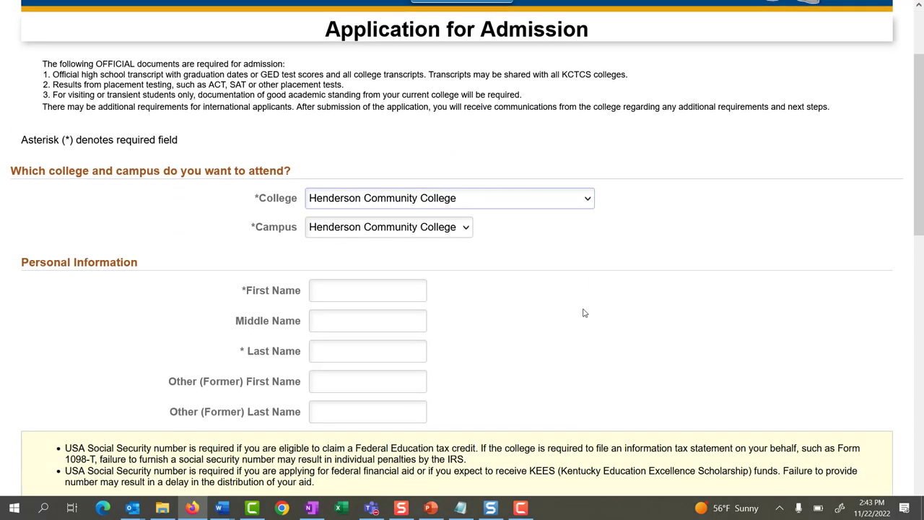
left_click(385, 43)
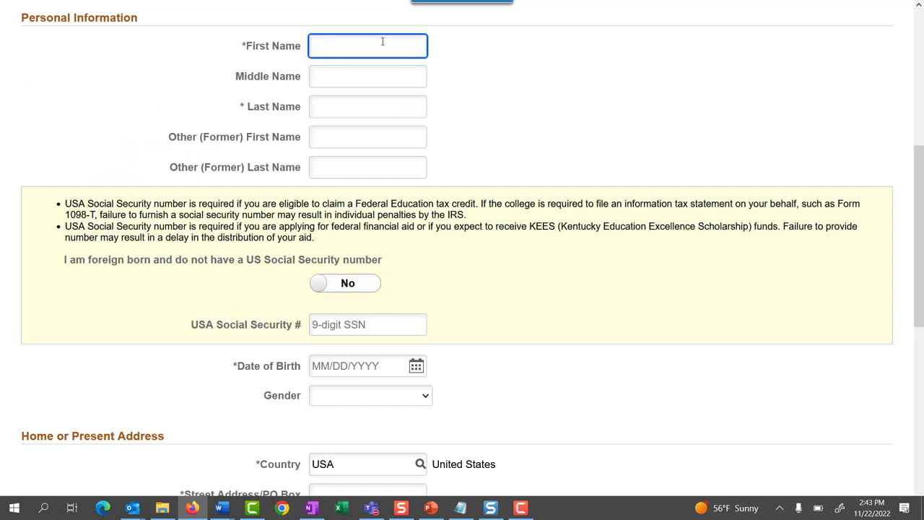
- Enter the applicant's first and last name and set foreign-born without SSN to Yes
type("Matthew")
key("Tab")
type("Testing")
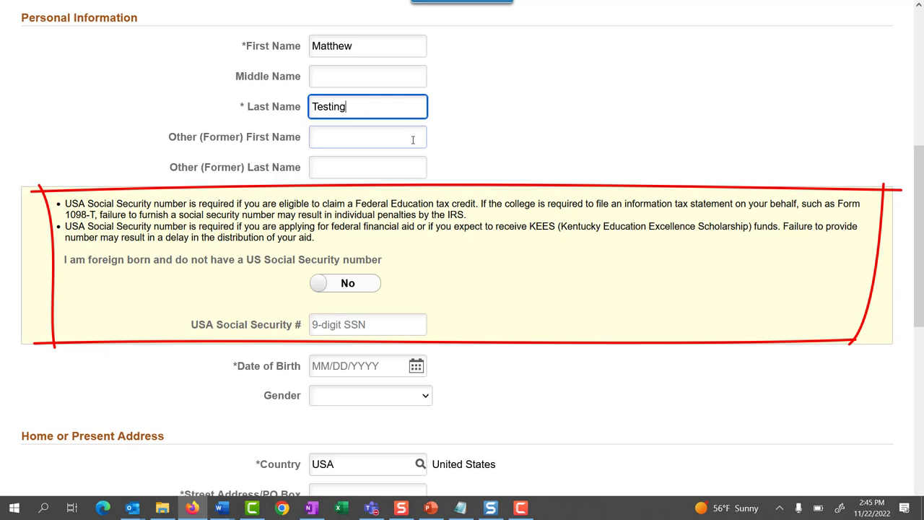
key("Escape")
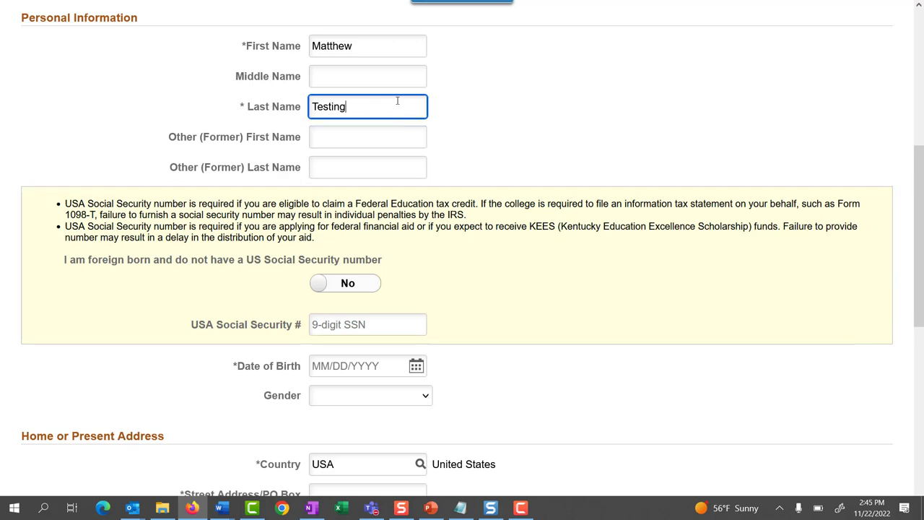
left_click(337, 293)
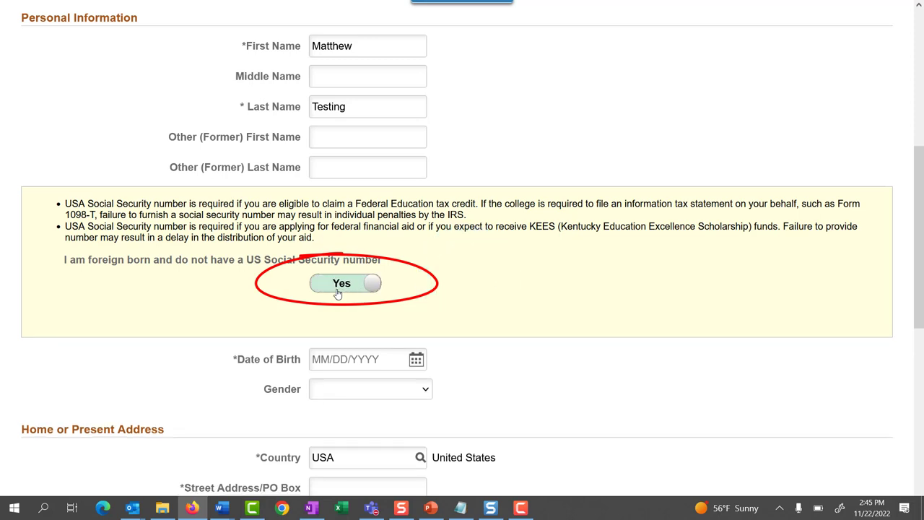
- Switch the foreign-born answer back to No and enter date of birth 01/01/2000
key("Escape")
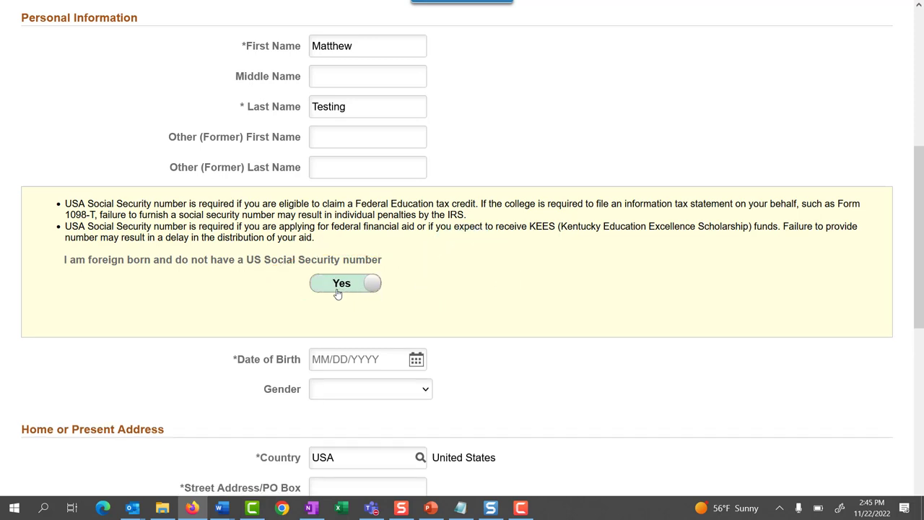
left_click(337, 293)
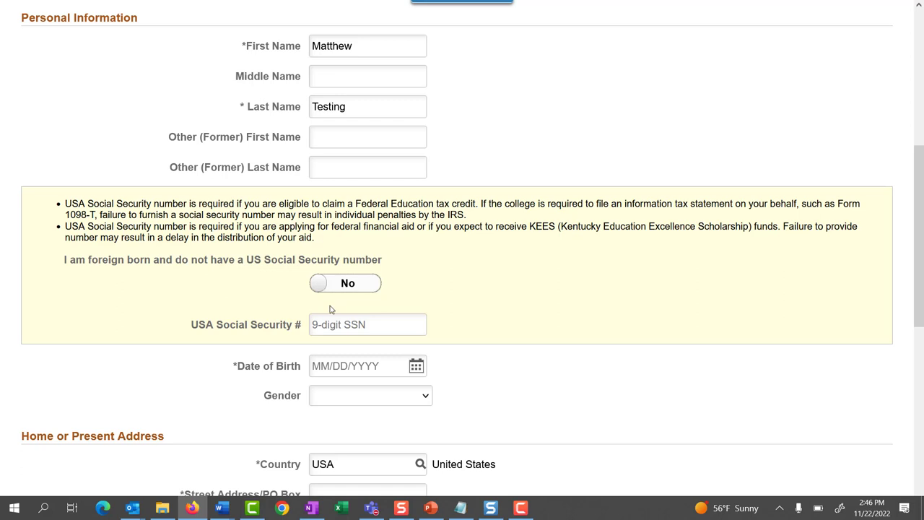
left_click(322, 371)
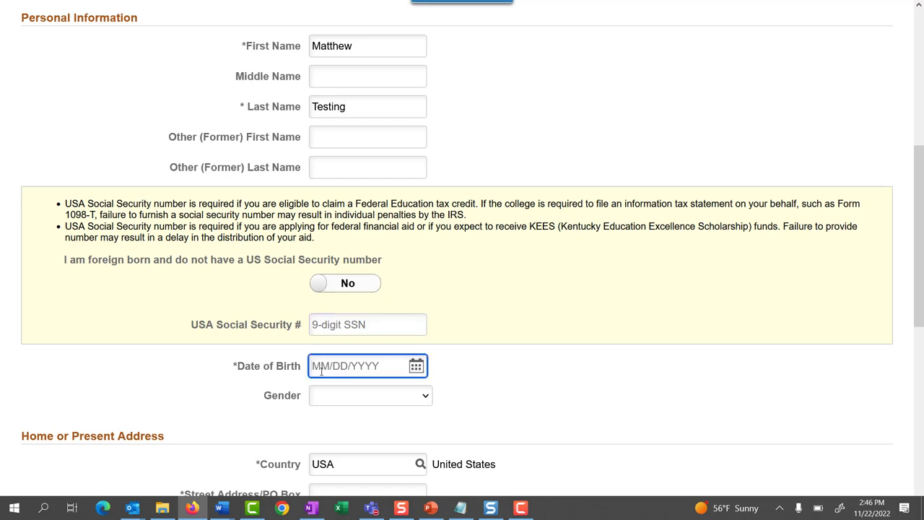
type("01/01/2000")
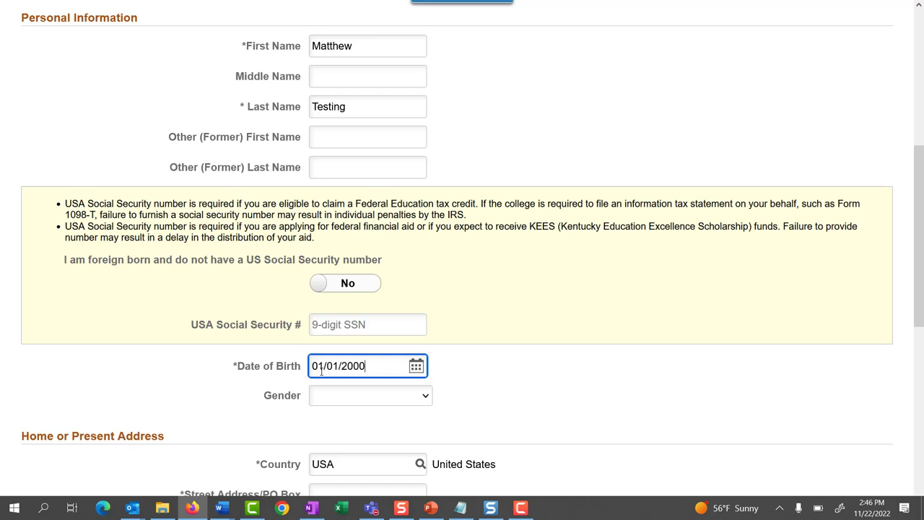
key("Tab")
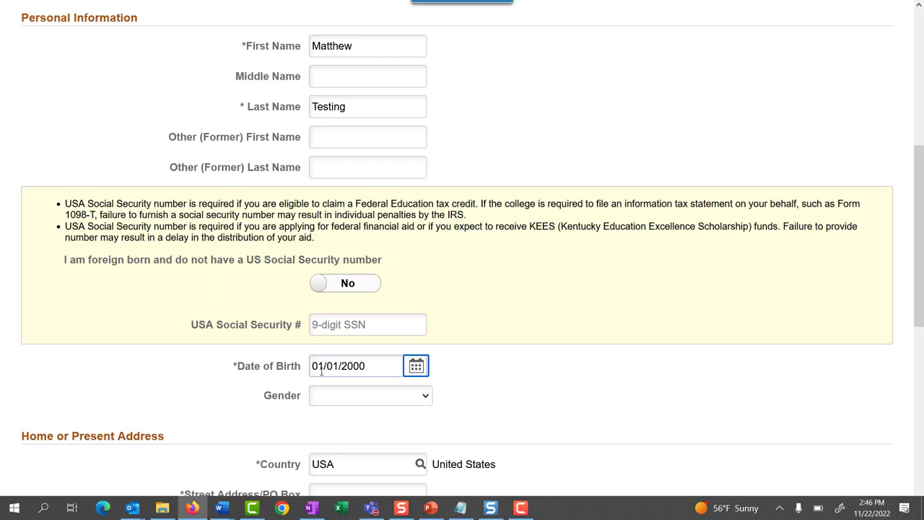
- Set Gender to Male
left_click(424, 401)
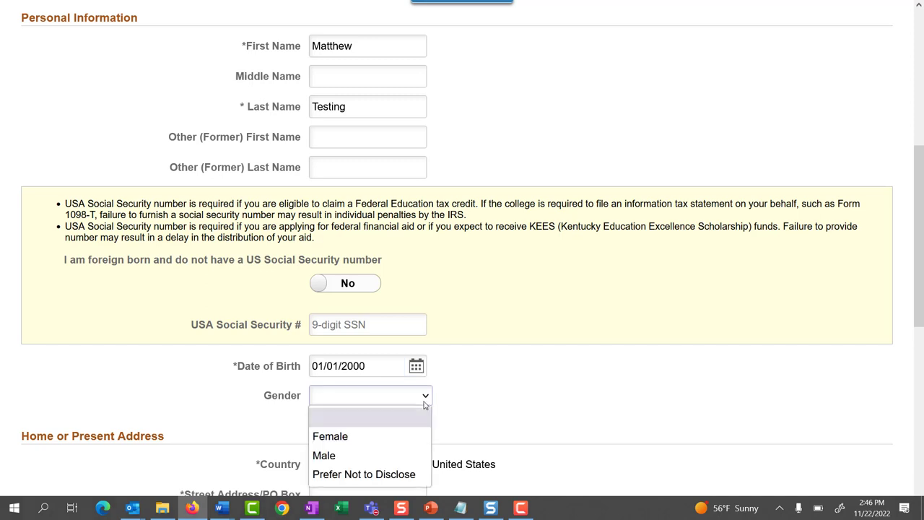
left_click(379, 454)
scroll(379, 454, "down", 2)
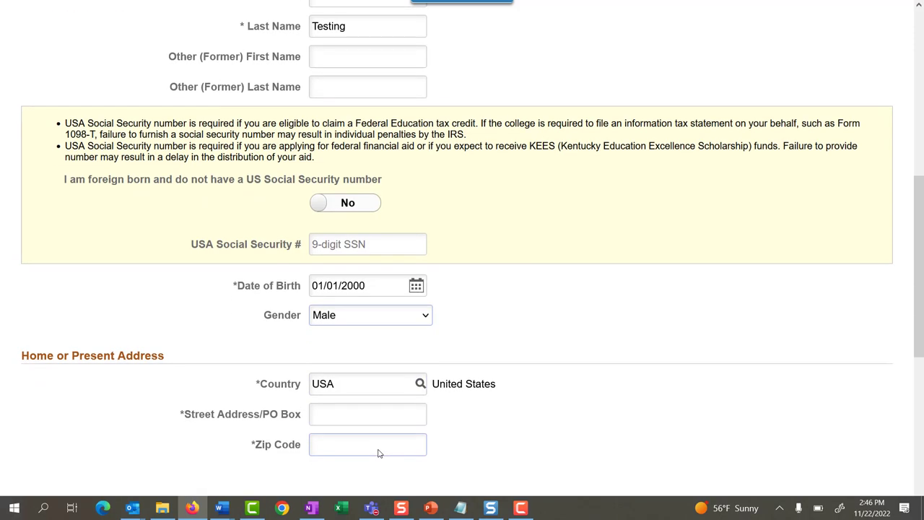
scroll(378, 453, "down", 5)
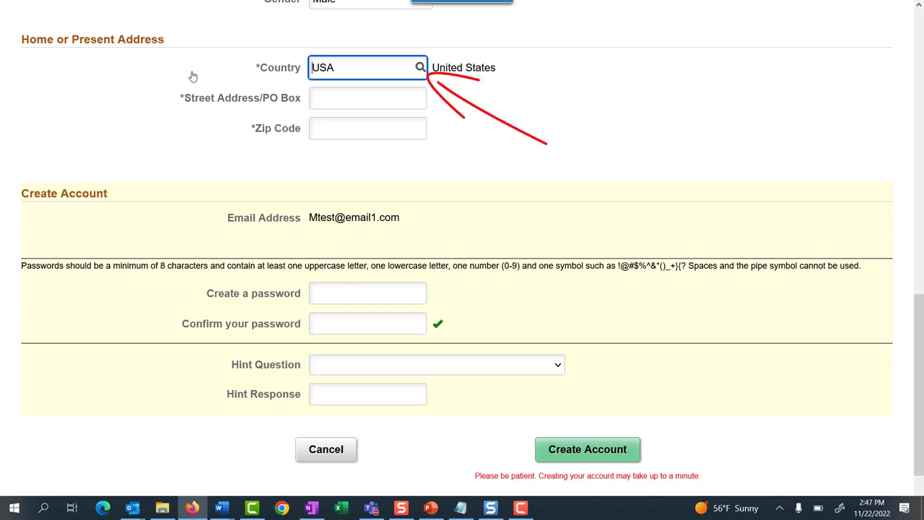
- Enter the street address and zip code, then allow correcting City, State and County
left_click(322, 99)
type("1 Main A")
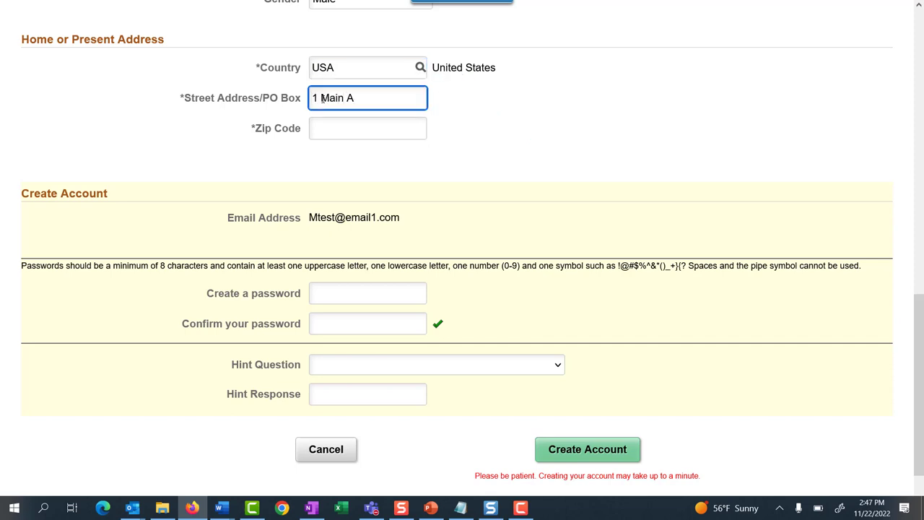
key("BackSpace")
type("St")
left_click(333, 124)
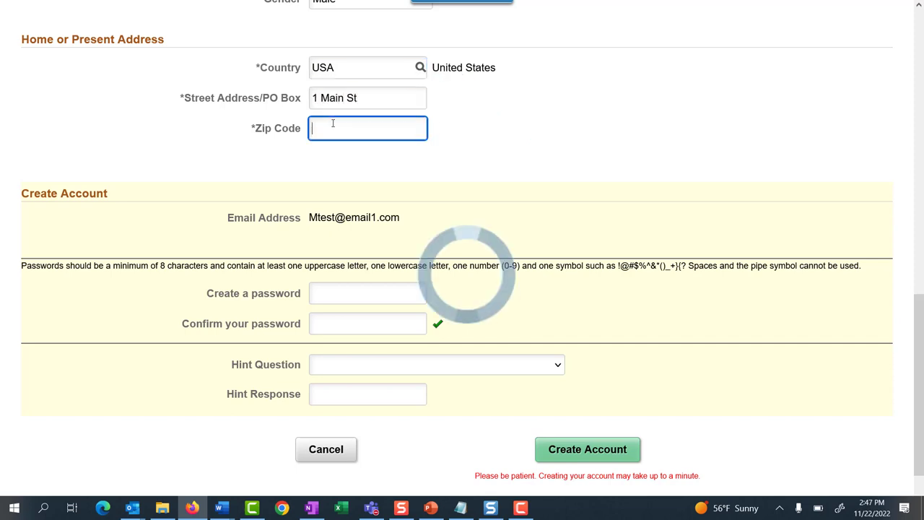
type("40504")
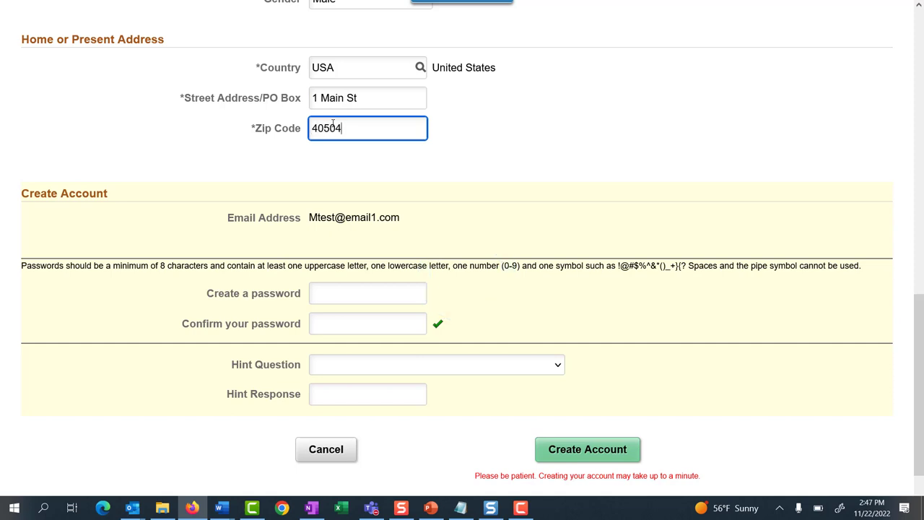
key("Tab")
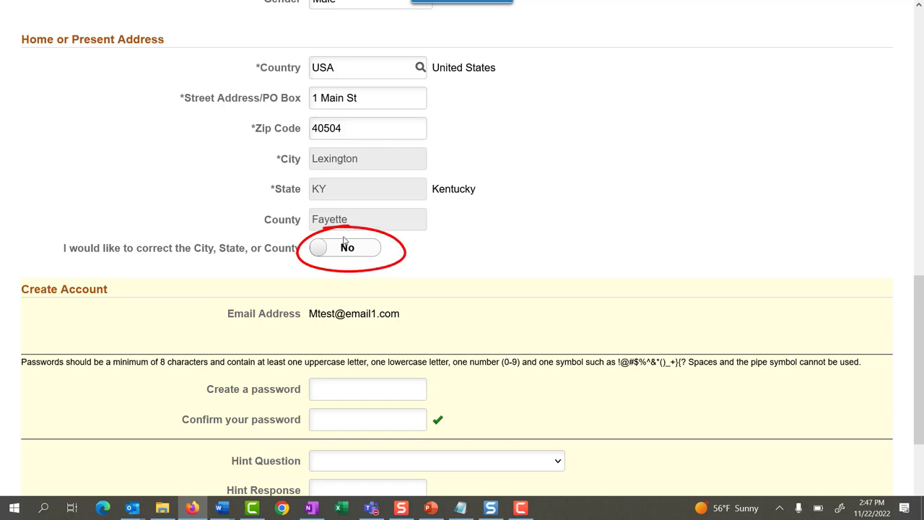
left_click(324, 248)
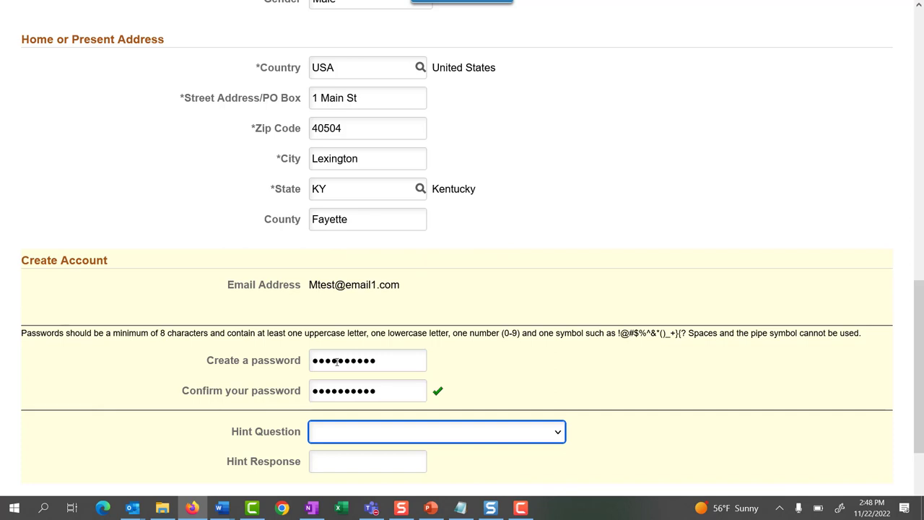
- Choose the first-pet hint question, enter its response, and submit Create Account
scroll(337, 362, "down", 1)
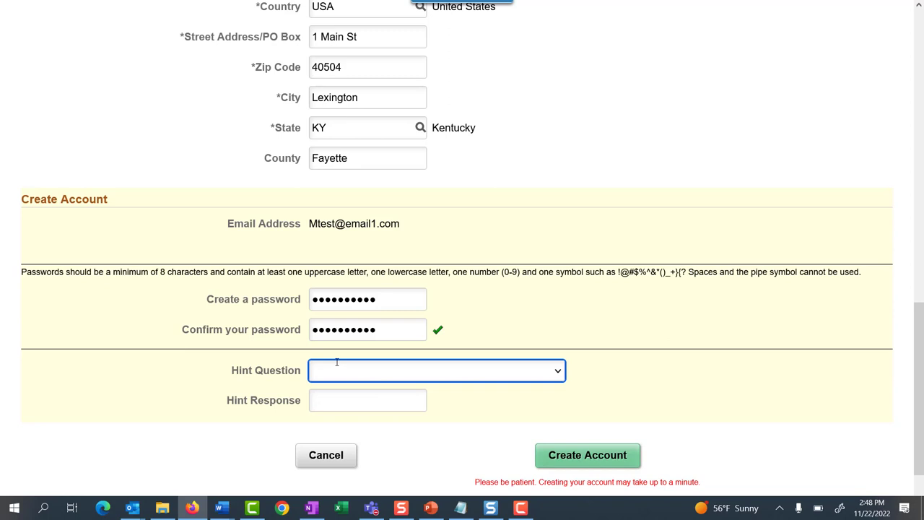
left_click(558, 371)
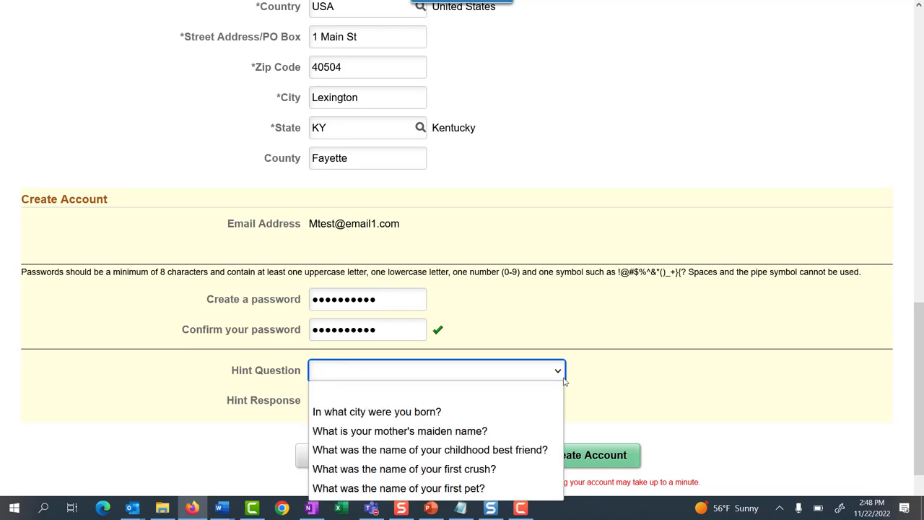
left_click(404, 488)
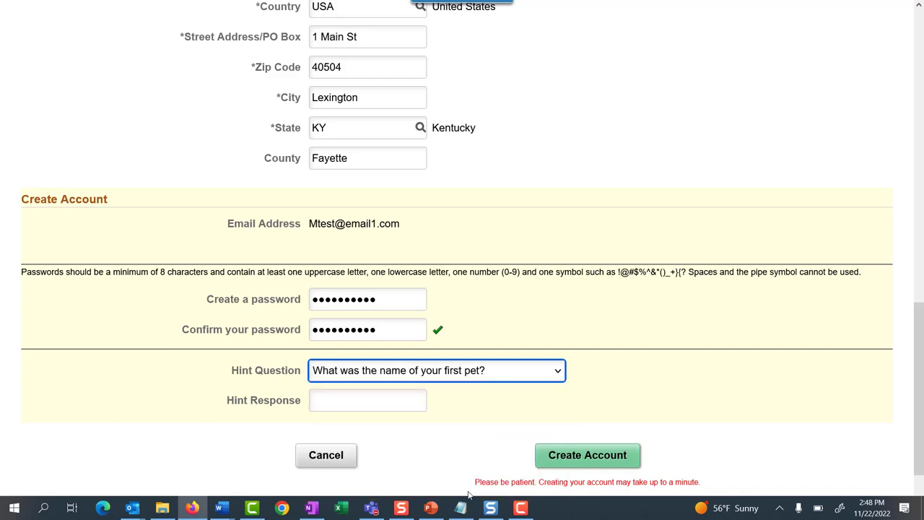
left_click(359, 399)
type("Fido")
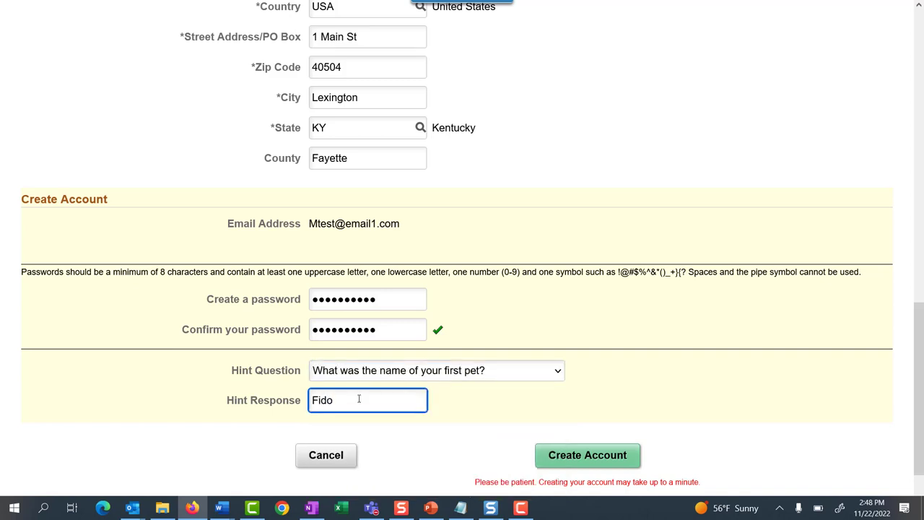
key("Tab")
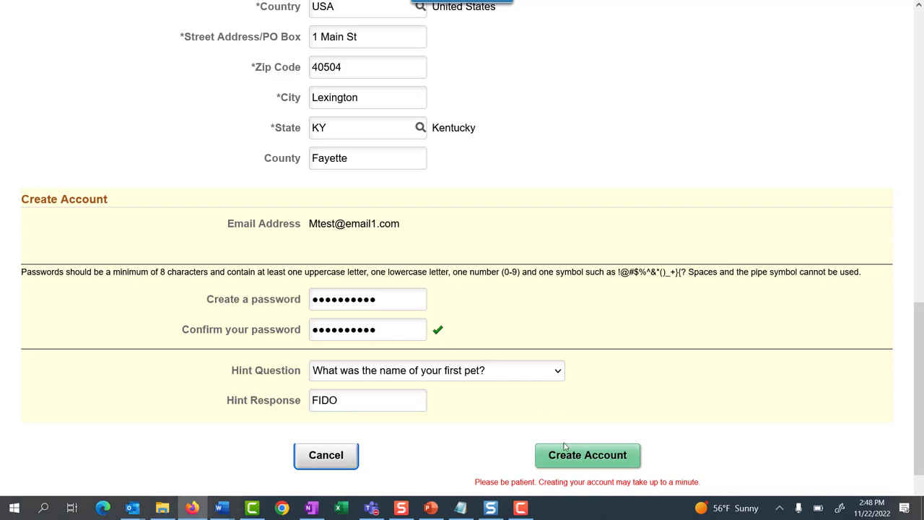
left_click(573, 460)
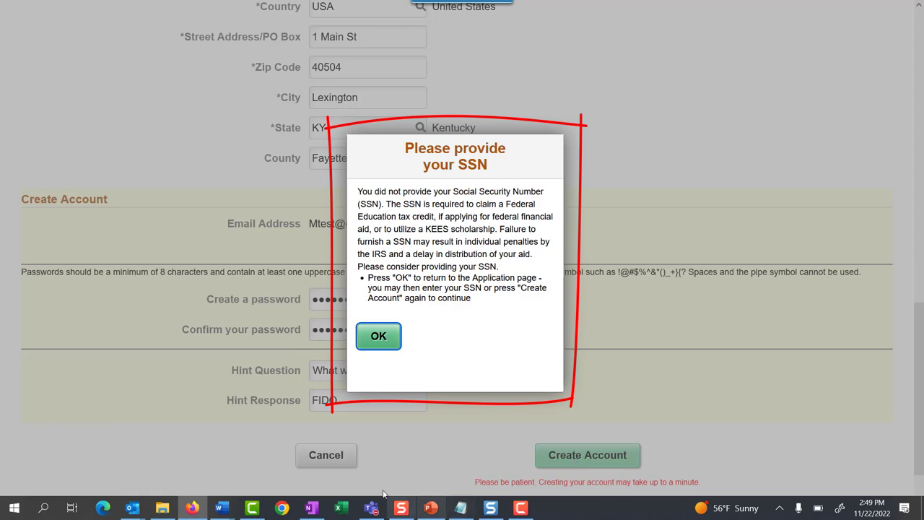
- Close the SSN prompt, resubmit Create Account without an SSN, then advance past personal information
left_click(375, 335)
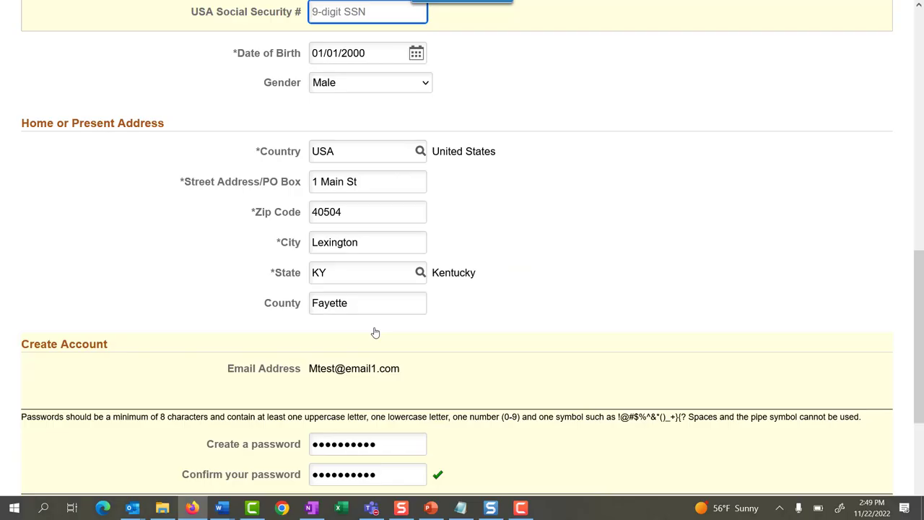
scroll(375, 332, "up", 1)
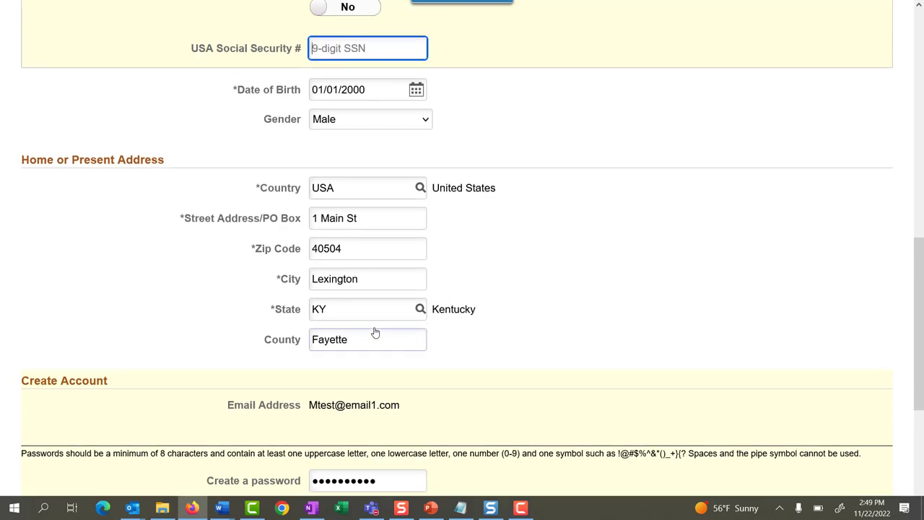
scroll(376, 332, "up", 1)
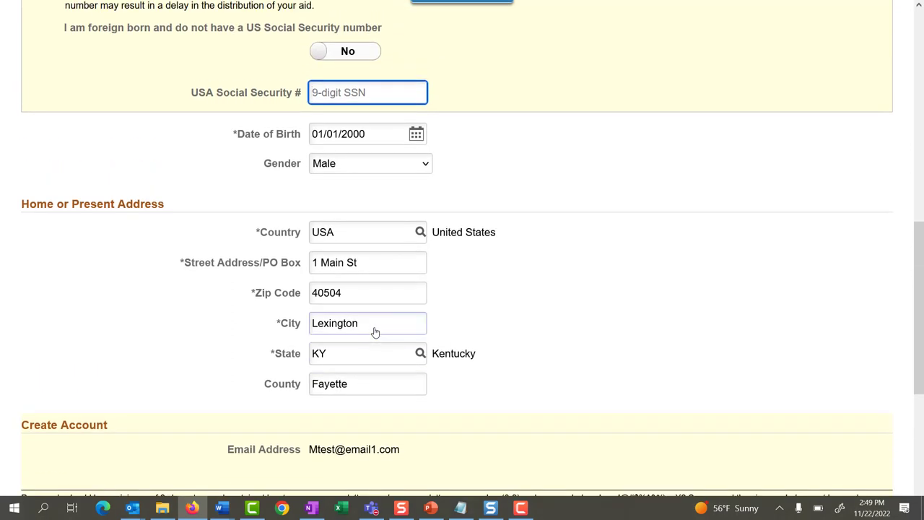
scroll(375, 332, "down", 5)
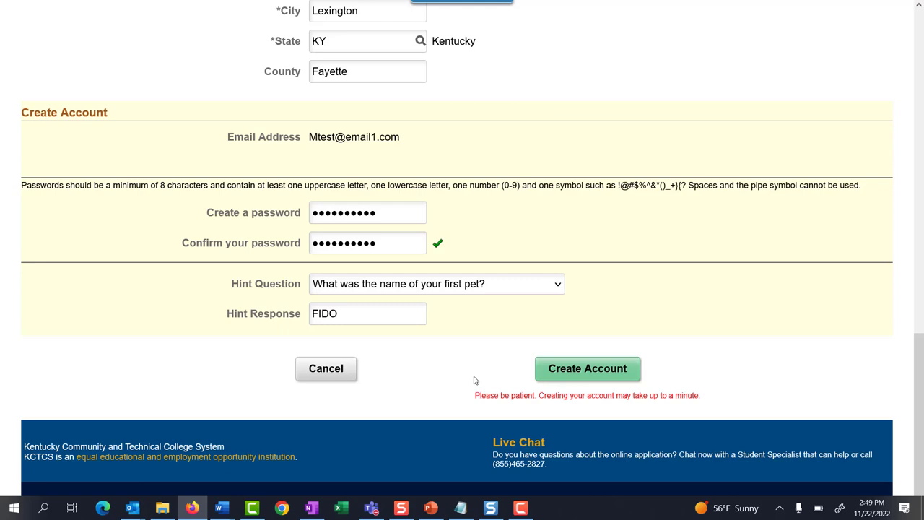
scroll(474, 380, "up", 4)
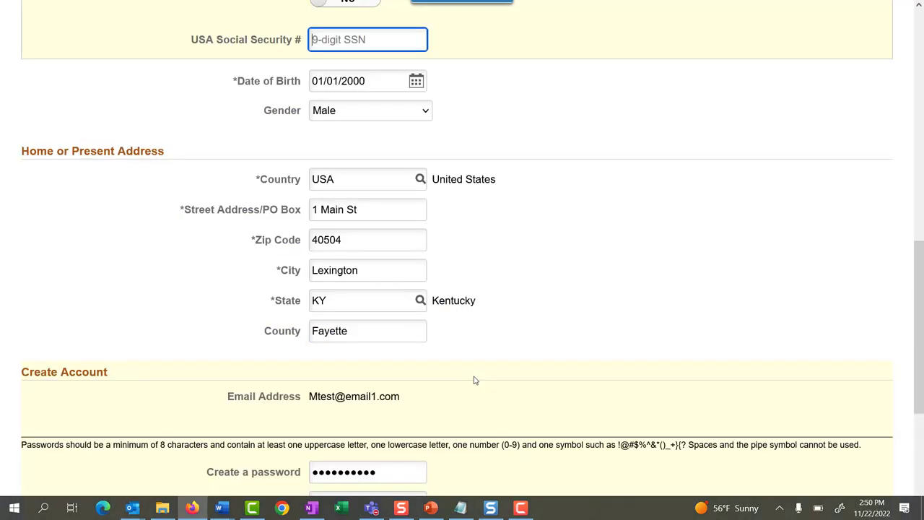
scroll(474, 380, "down", 3)
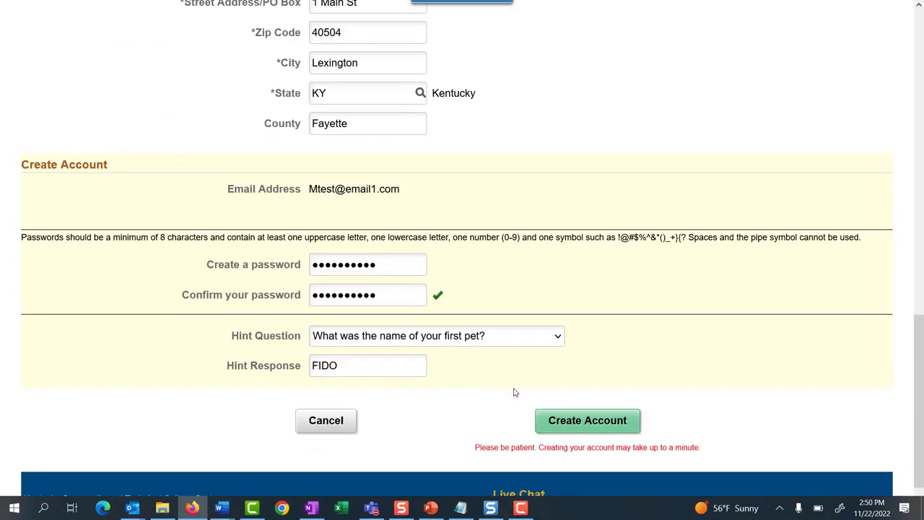
left_click(587, 422)
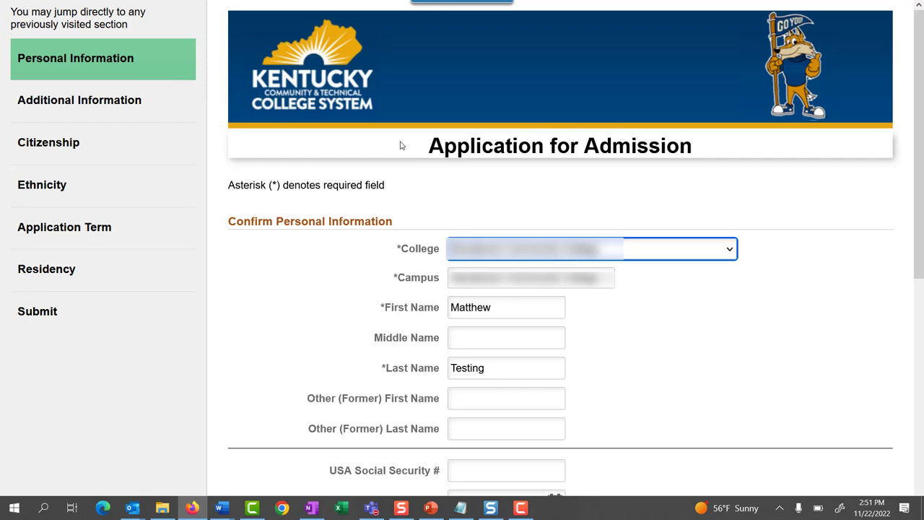
scroll(402, 145, "down", 5)
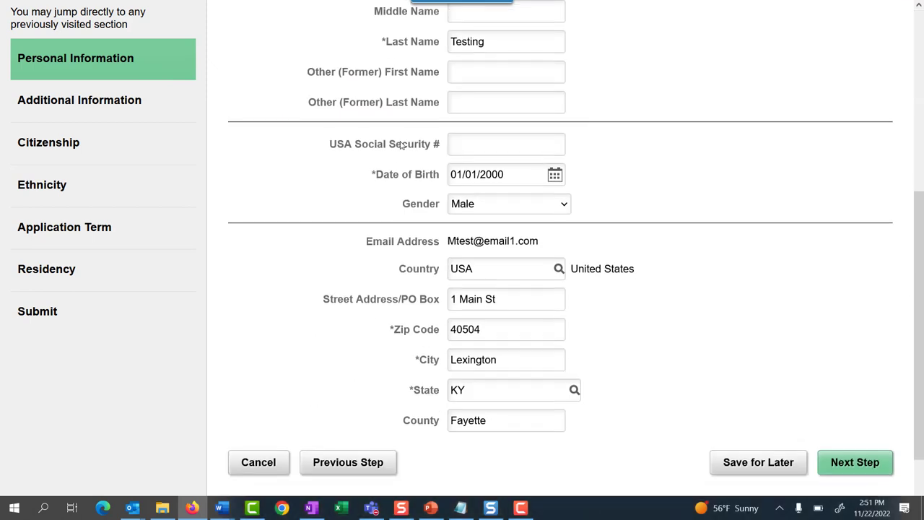
left_click(850, 457)
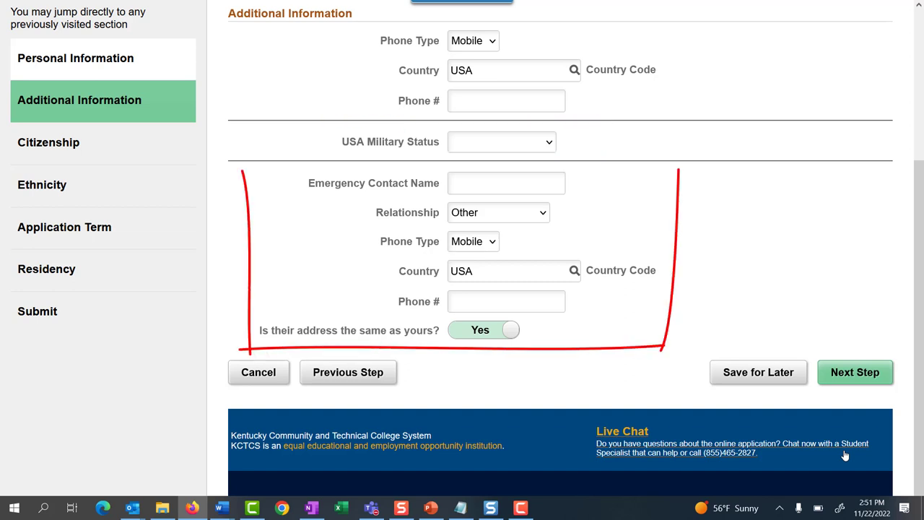
- Enter the applicant's phone number and set military status to No Military Service
left_click(514, 107)
type("5")
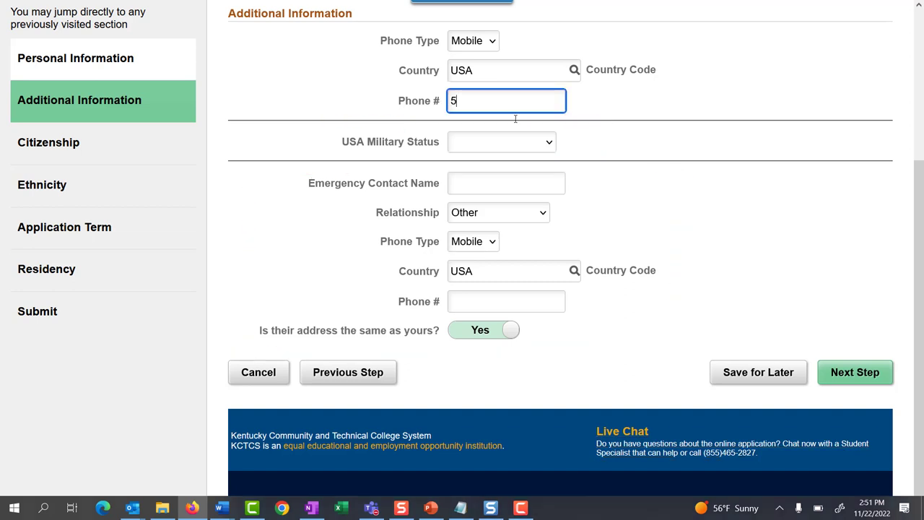
type("55-555-1111")
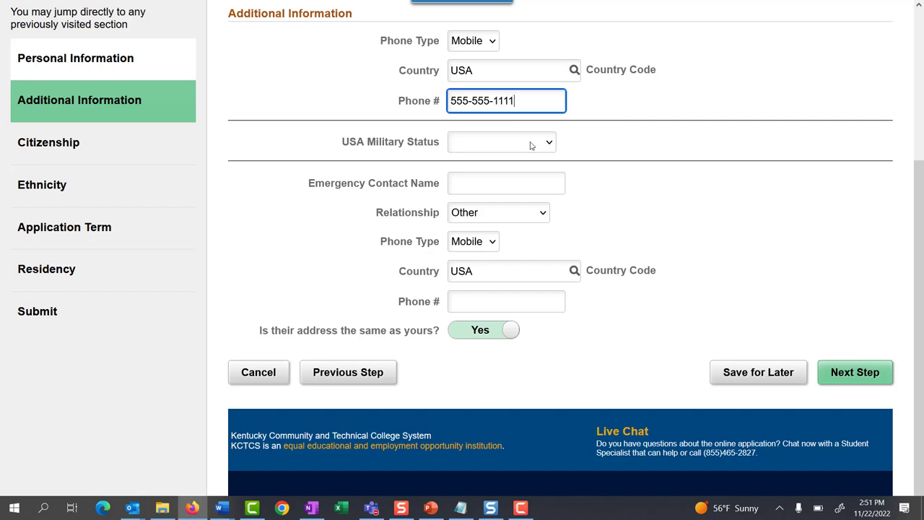
left_click(534, 144)
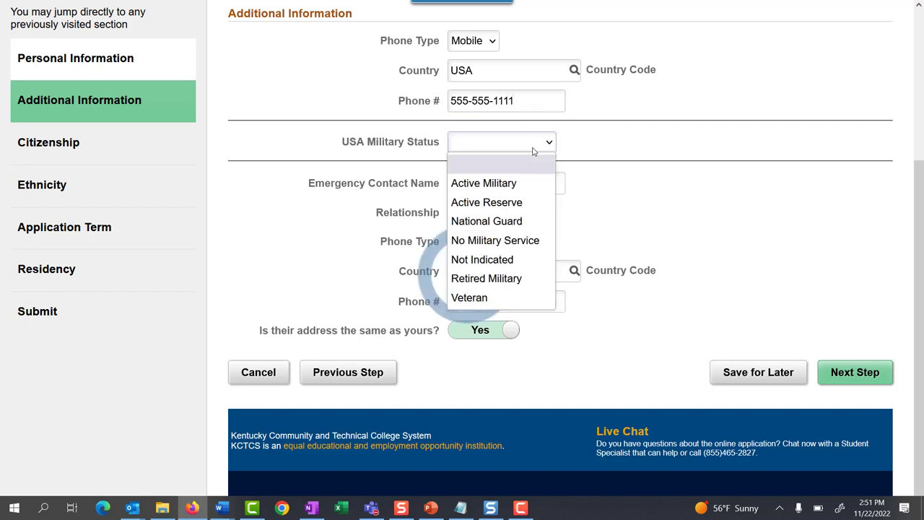
left_click(514, 241)
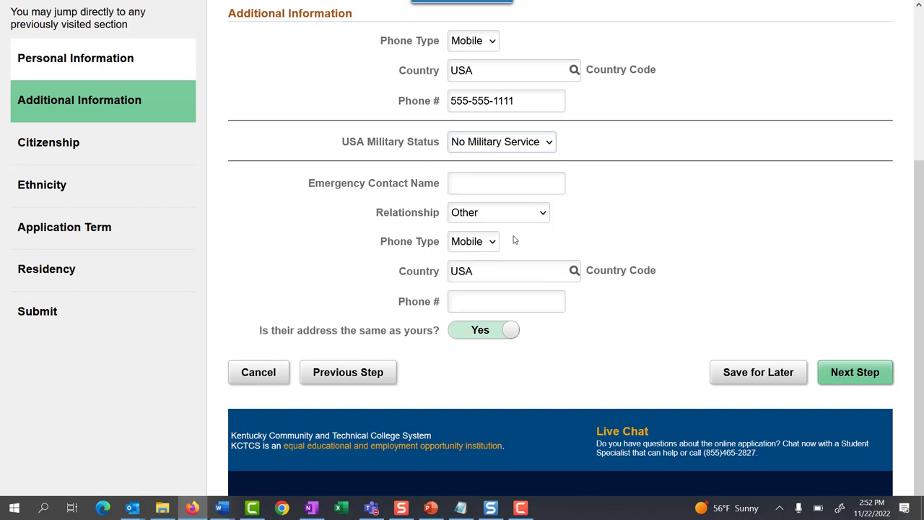
- Add the emergency contact's name, relationship Parent and phone number, then continue to Citizenship
left_click(487, 188)
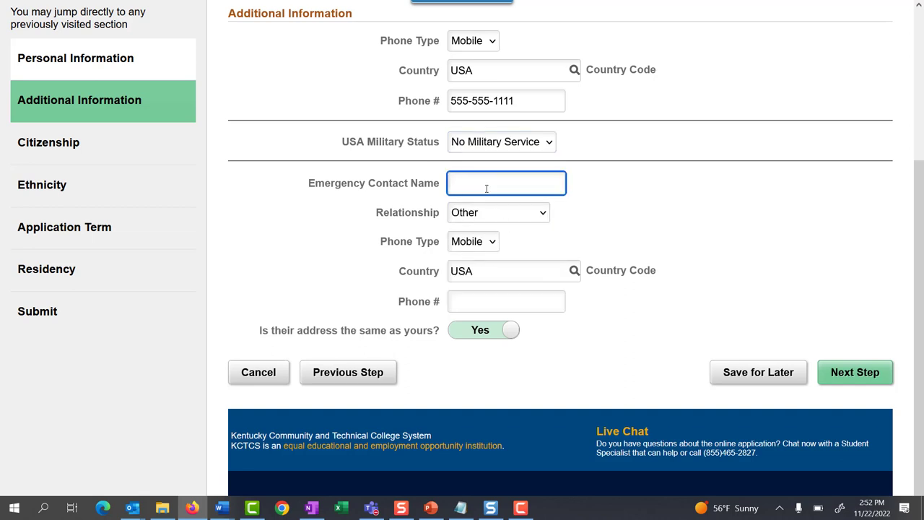
type("Parent Test")
left_click(493, 212)
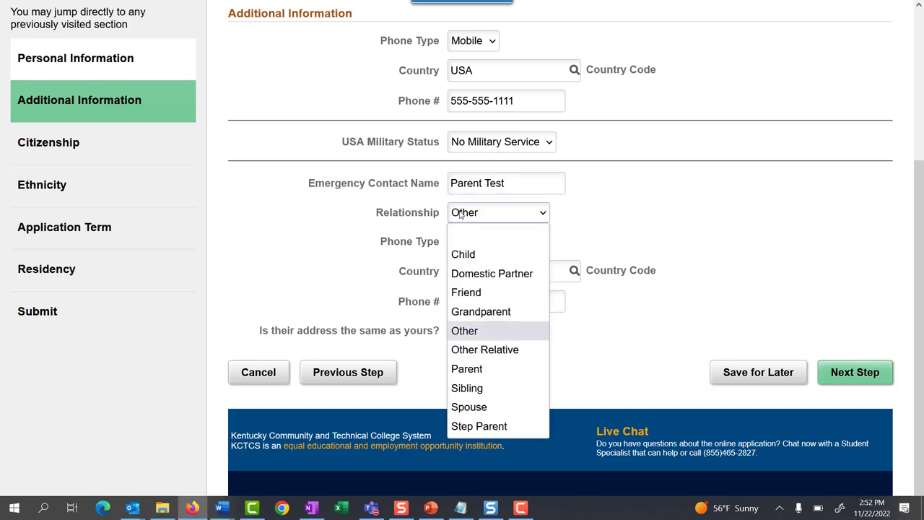
left_click(478, 368)
left_click(469, 302)
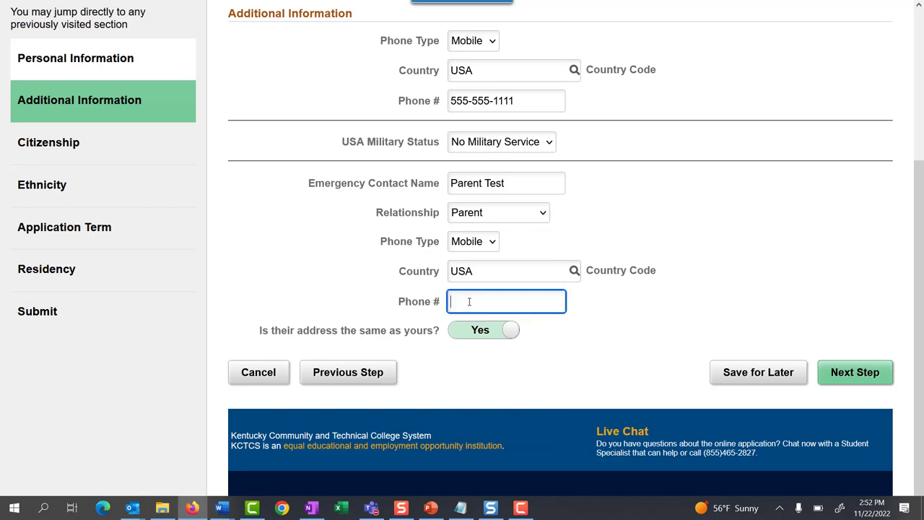
type("555-555-2222")
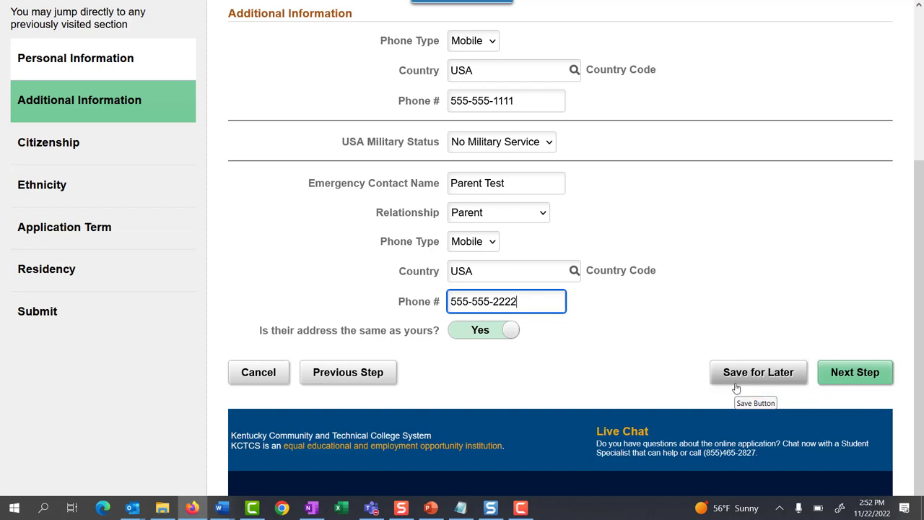
left_click(849, 374)
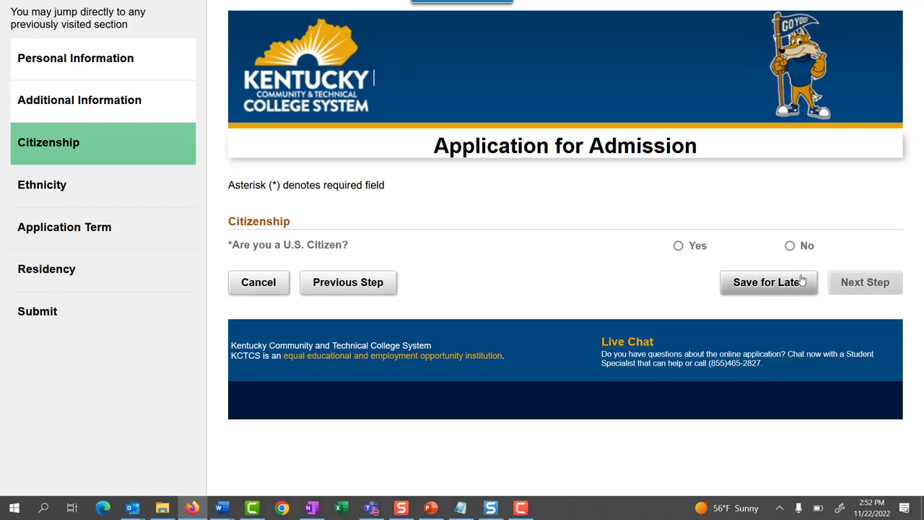
- Answer No to U.S. Citizen and permanent resident, Yes to studying in the U.S., and show Country of Birth help
left_click(789, 246)
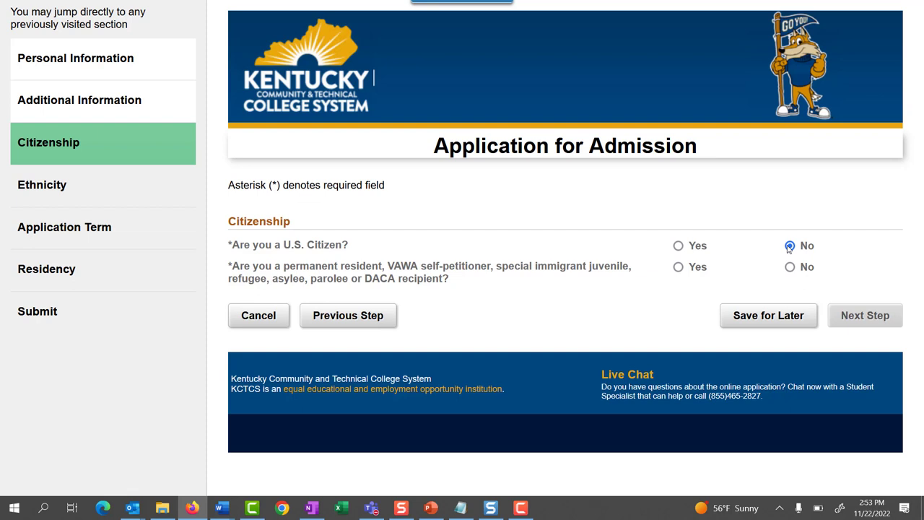
left_click(679, 267)
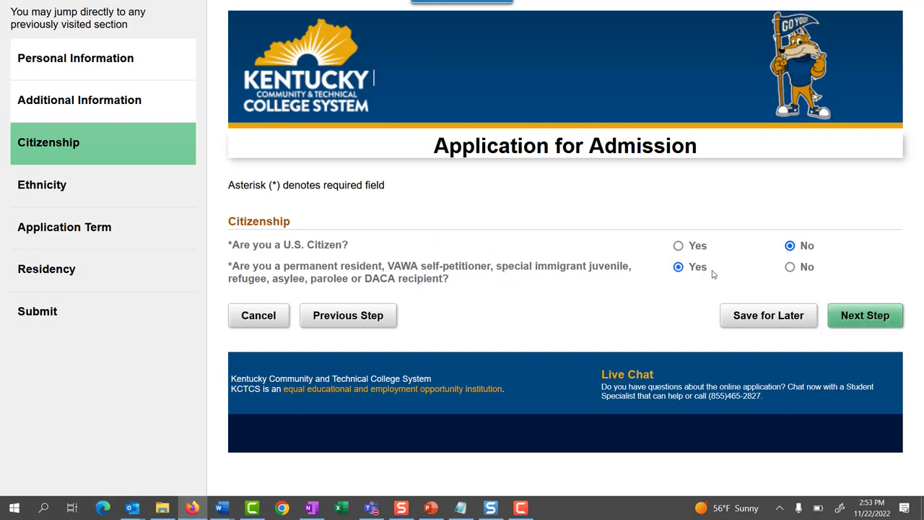
left_click(791, 267)
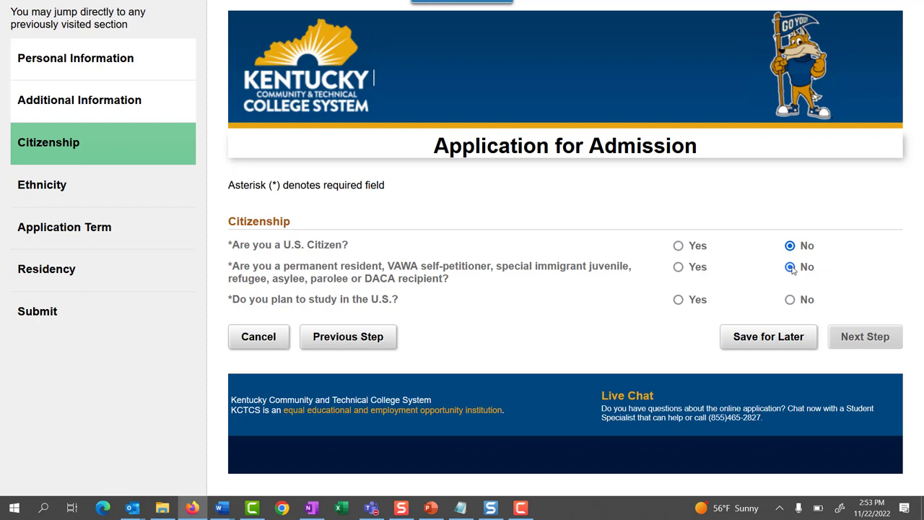
left_click(679, 301)
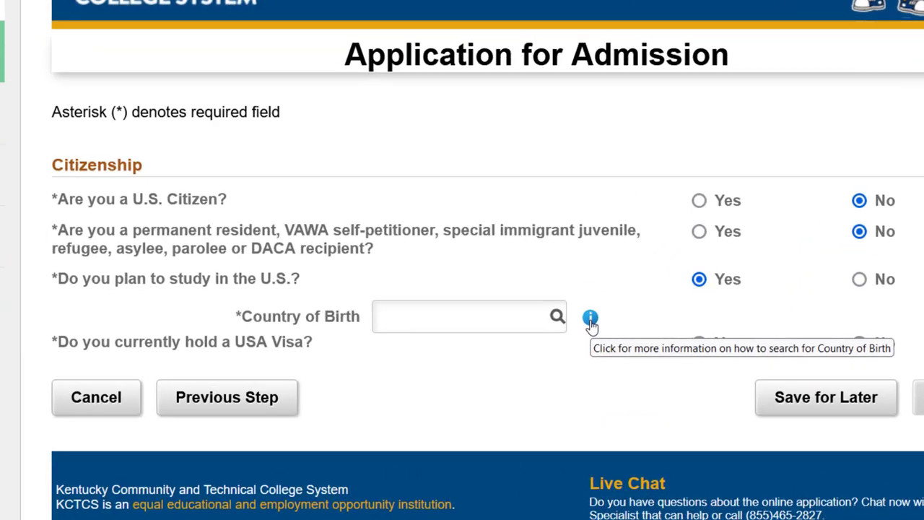
left_click(591, 320)
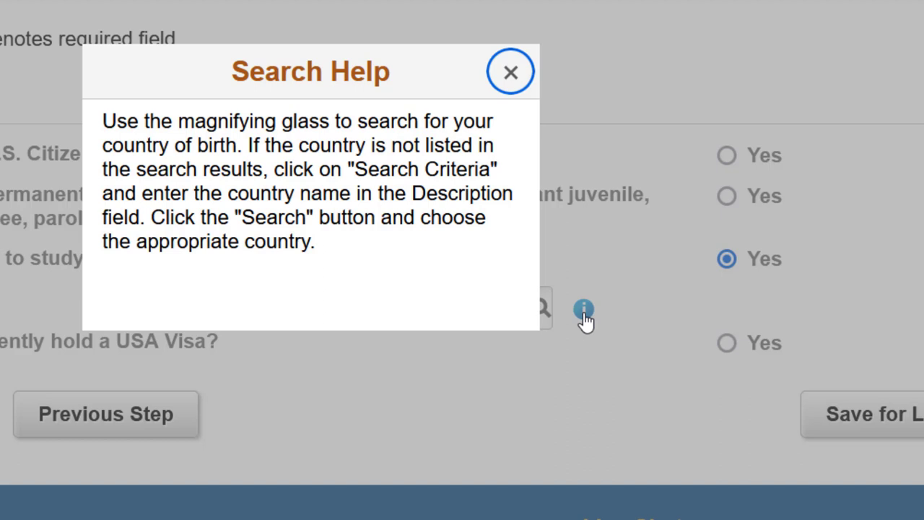
- Search the country lookup for 'canada' and set Country of Birth to CAN (Canada)
left_click(510, 73)
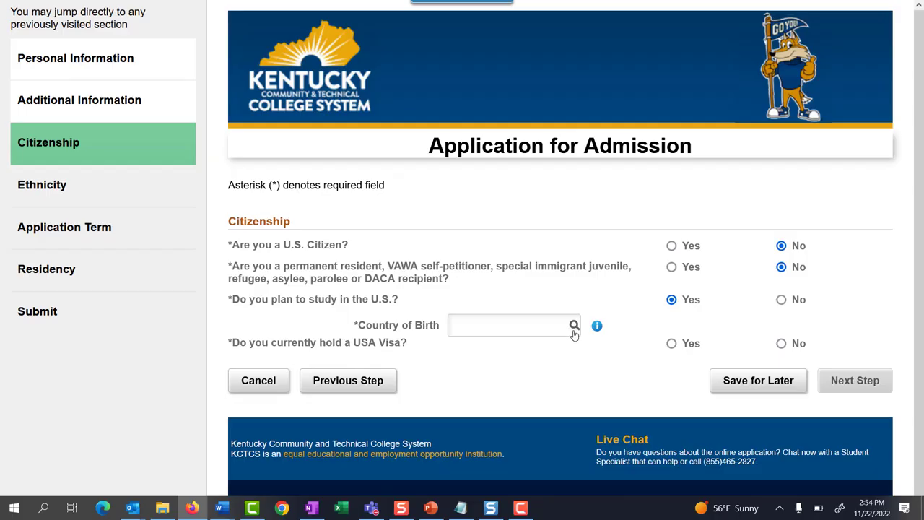
left_click(574, 325)
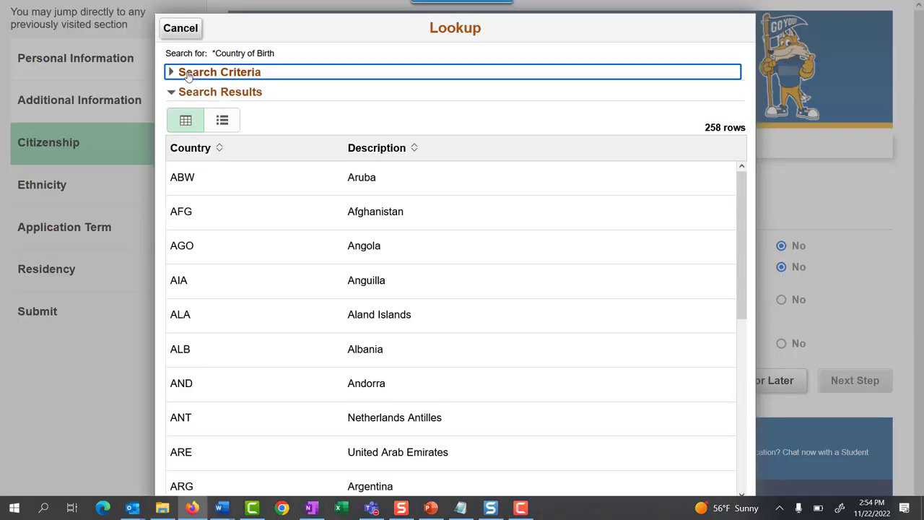
left_click(171, 72)
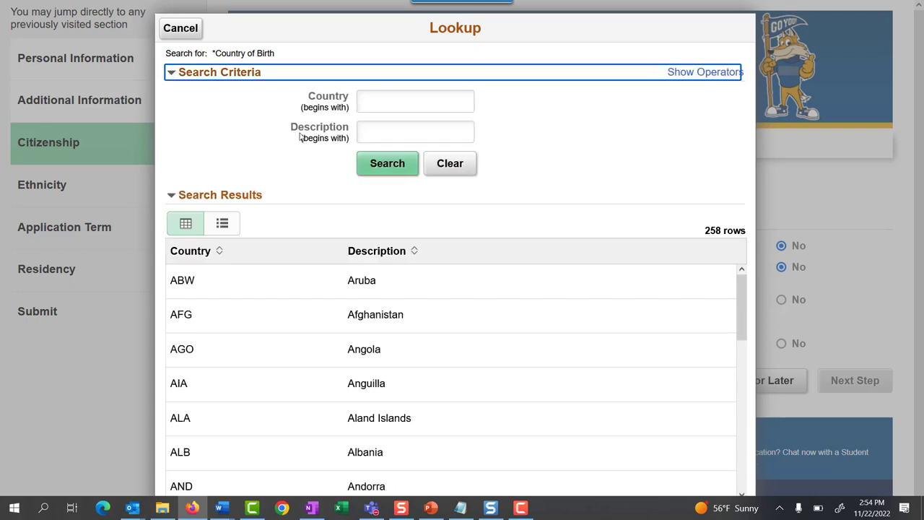
left_click(387, 136)
type("canda")
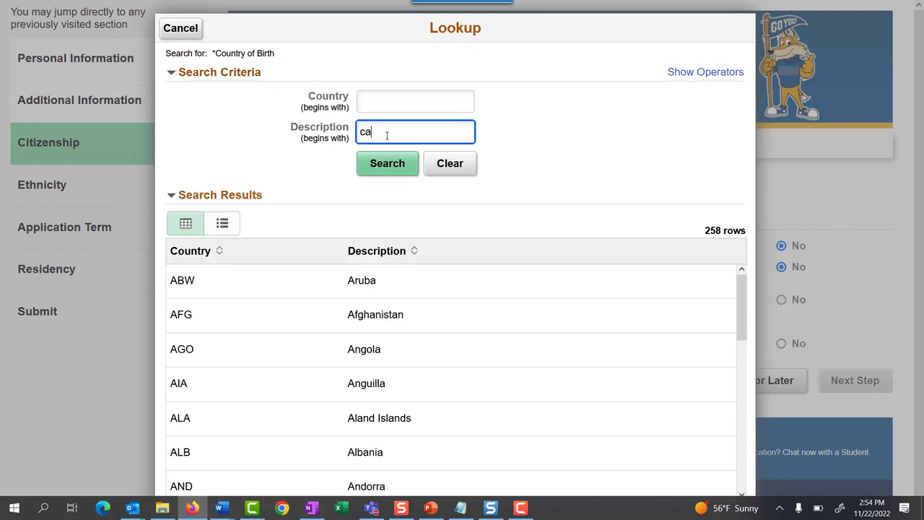
key("BackSpace")
key("BackSpace")
type("ada")
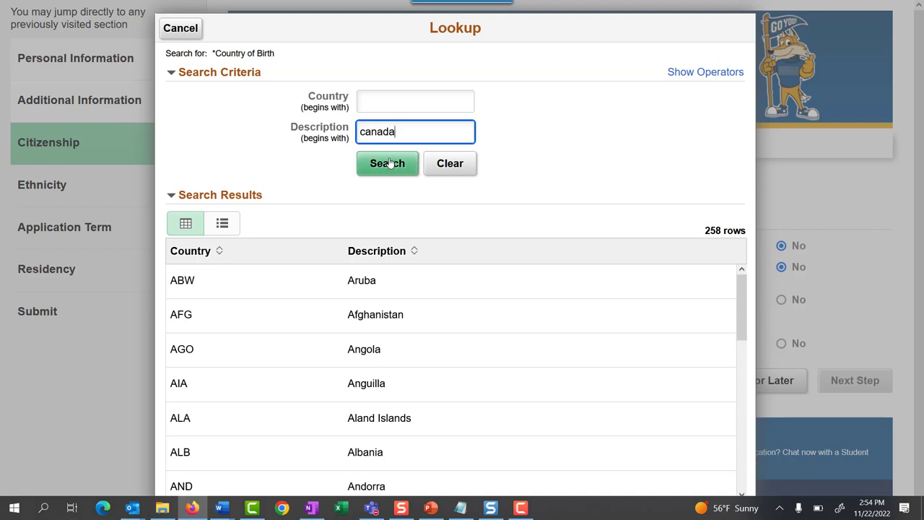
left_click(388, 164)
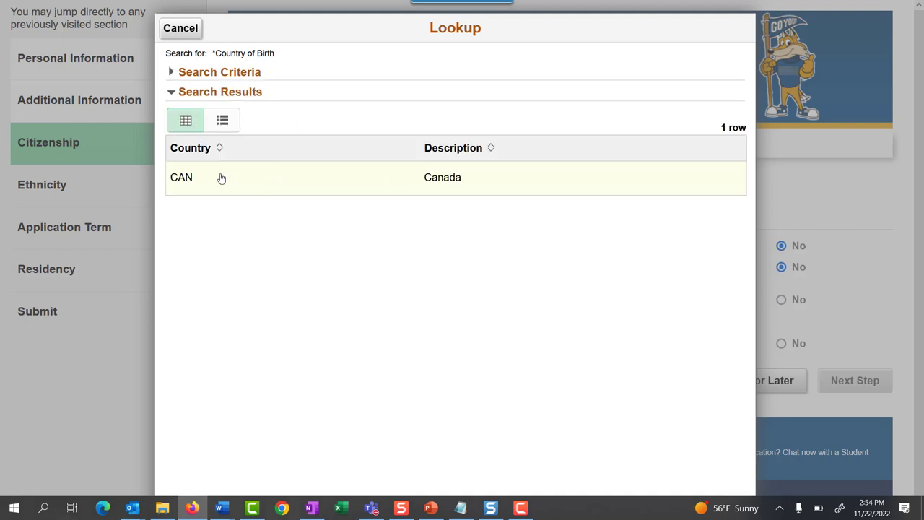
left_click(221, 179)
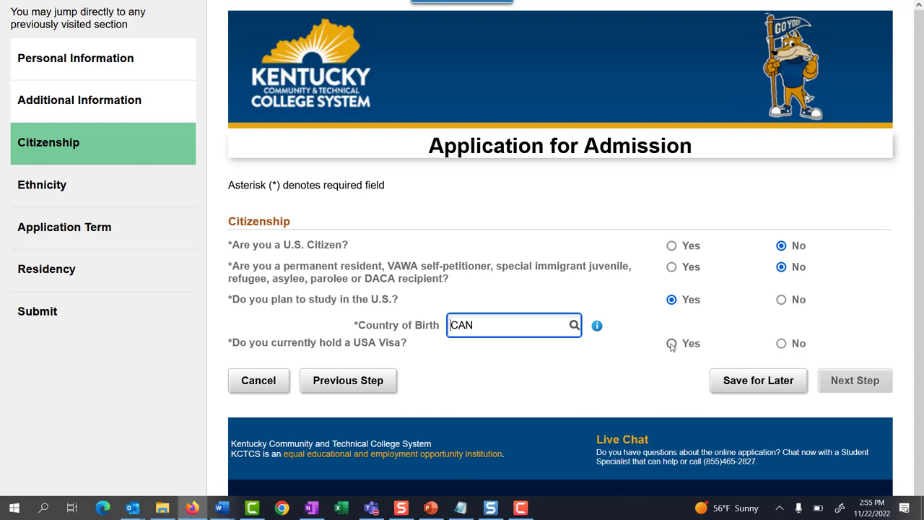
- Answer Yes to USA visa with F1 Student, then switch U.S. citizen to Yes and continue
left_click(671, 343)
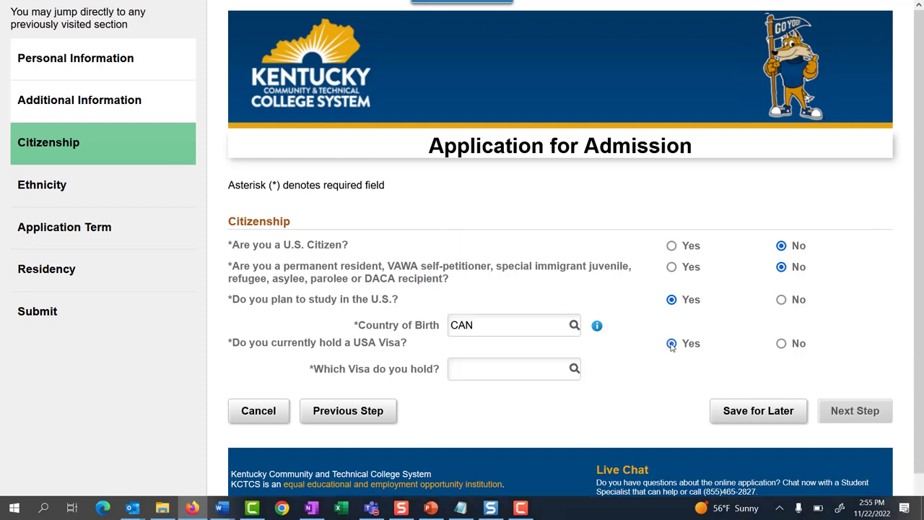
left_click(575, 368)
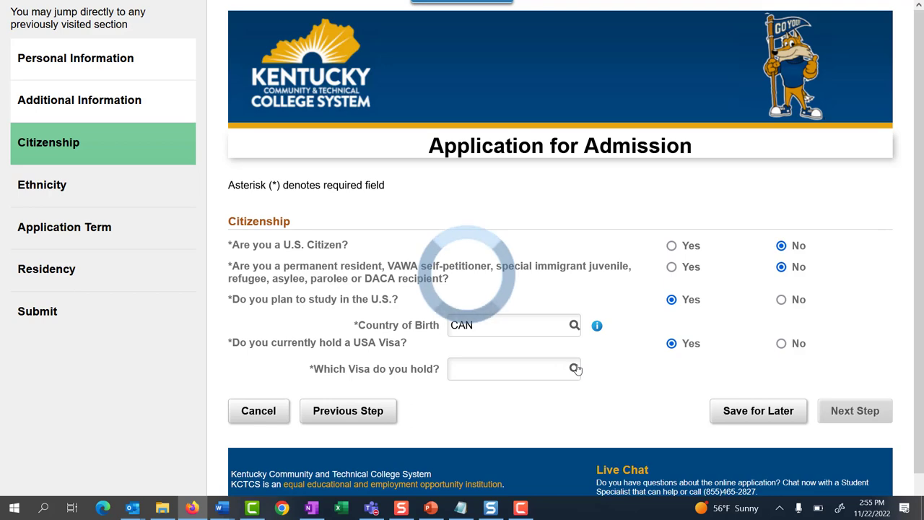
scroll(578, 369, "down", 4)
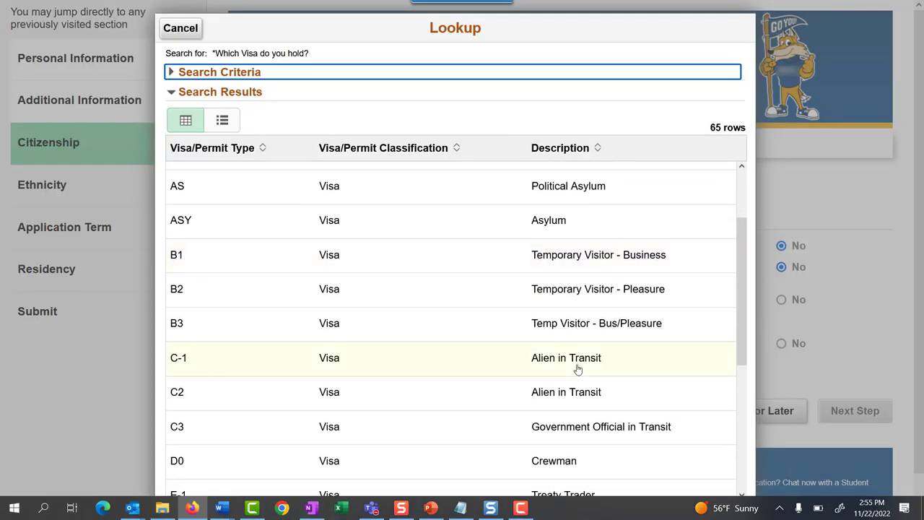
scroll(578, 369, "down", 1)
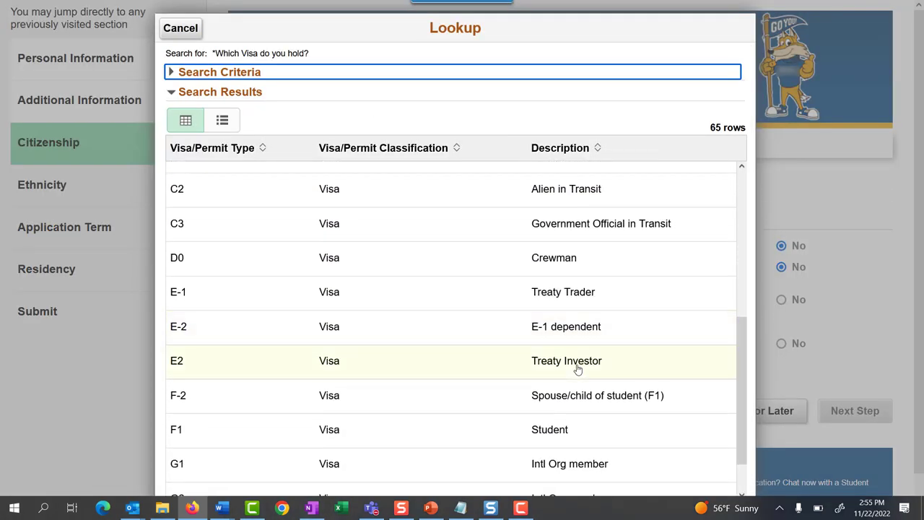
left_click(568, 431)
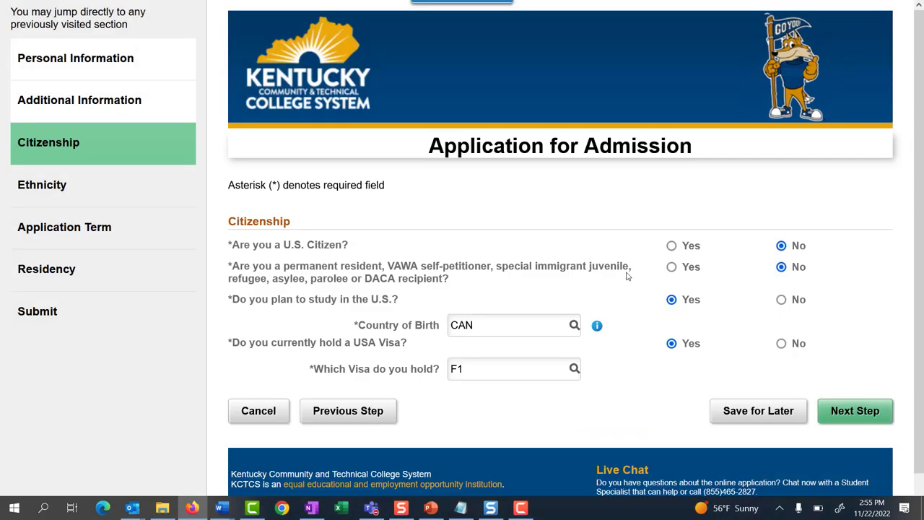
left_click(672, 246)
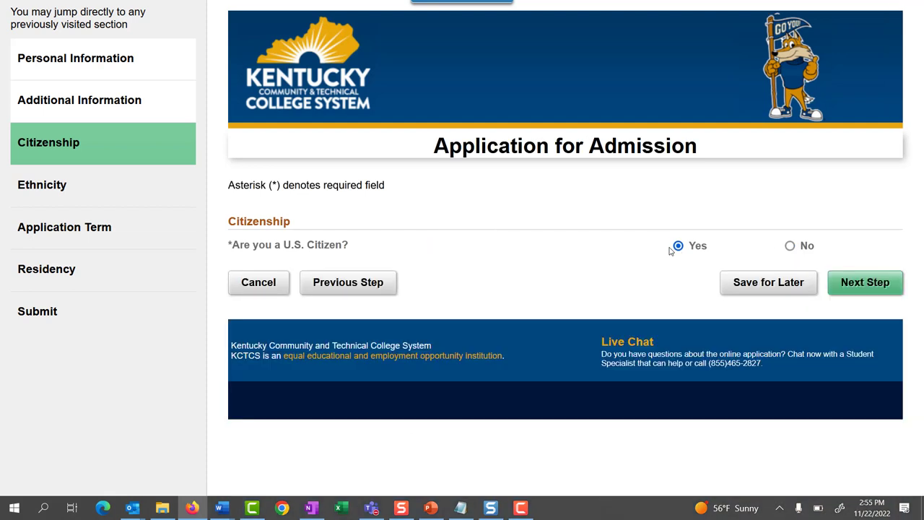
left_click(849, 281)
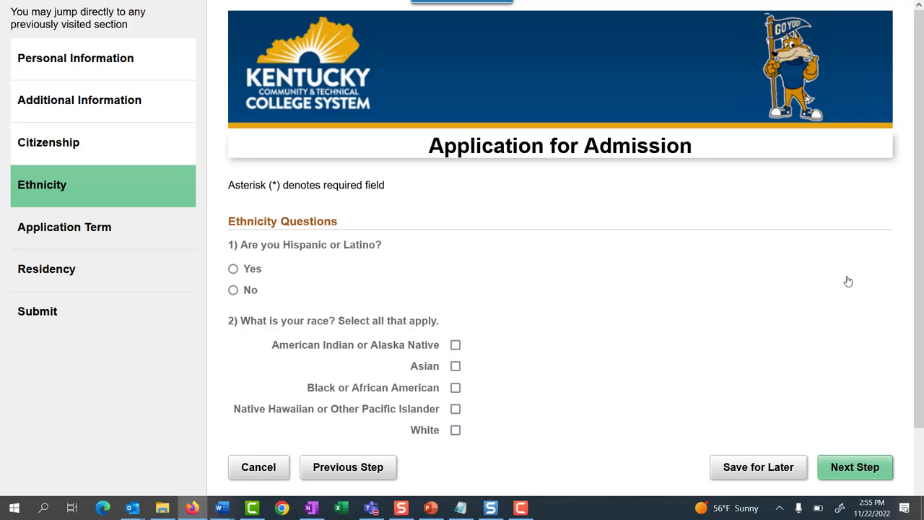
- Answer No to Hispanic or Latino, select Black or African American and Asian, and continue
left_click(234, 290)
left_click(455, 389)
left_click(456, 367)
left_click(842, 469)
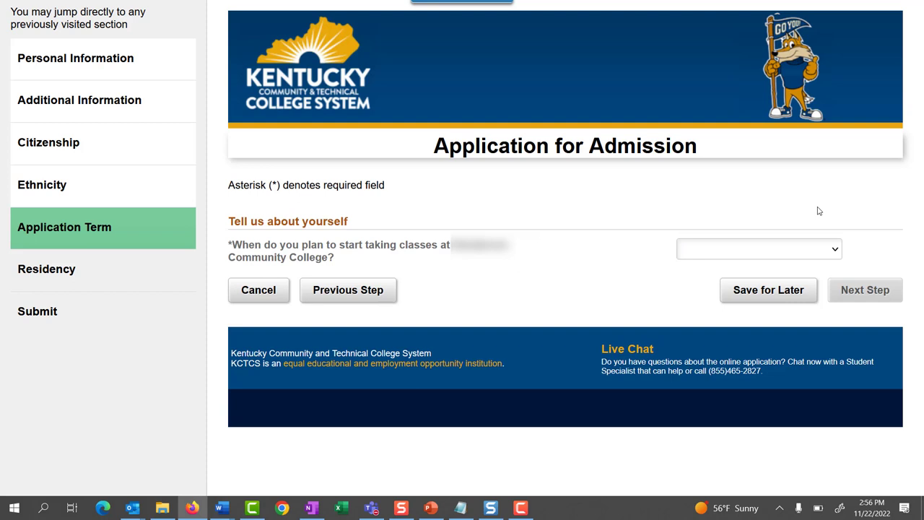
- Choose Spring 2023 as the start term and answer No to currently enrolled in high school
left_click(836, 250)
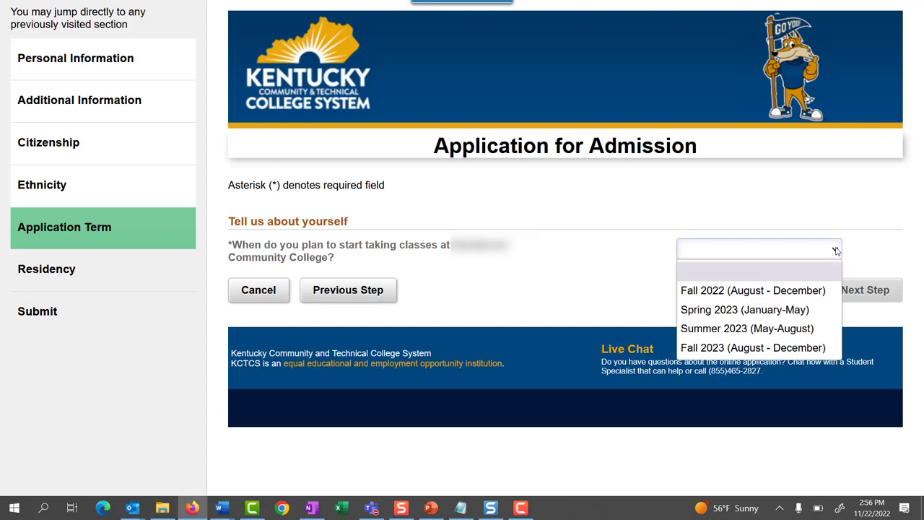
left_click(808, 309)
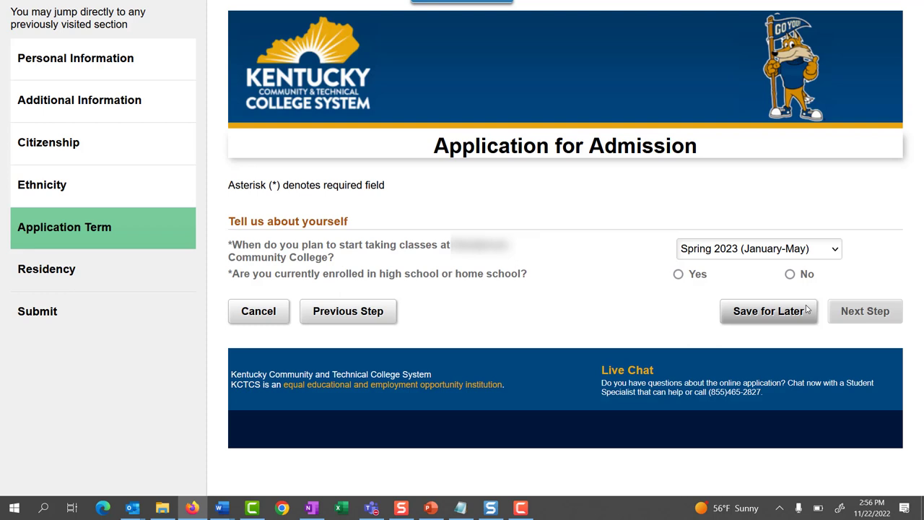
left_click(679, 276)
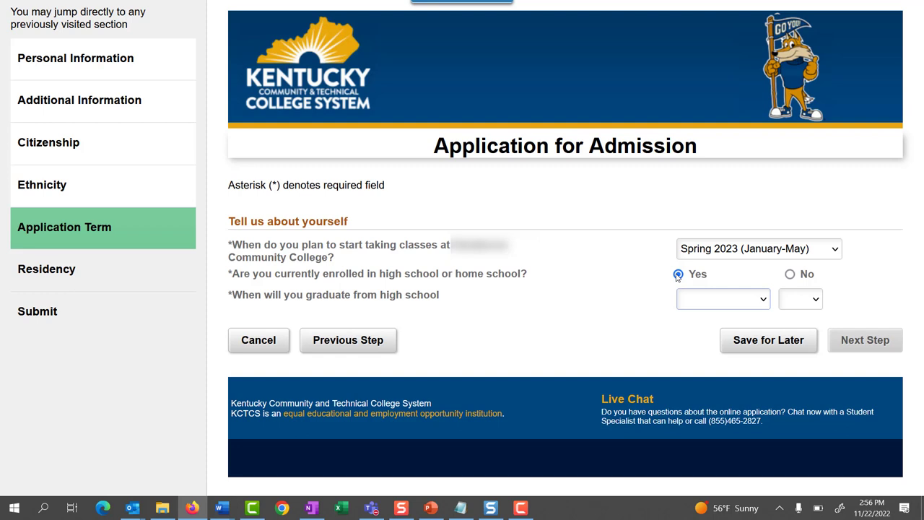
left_click(790, 278)
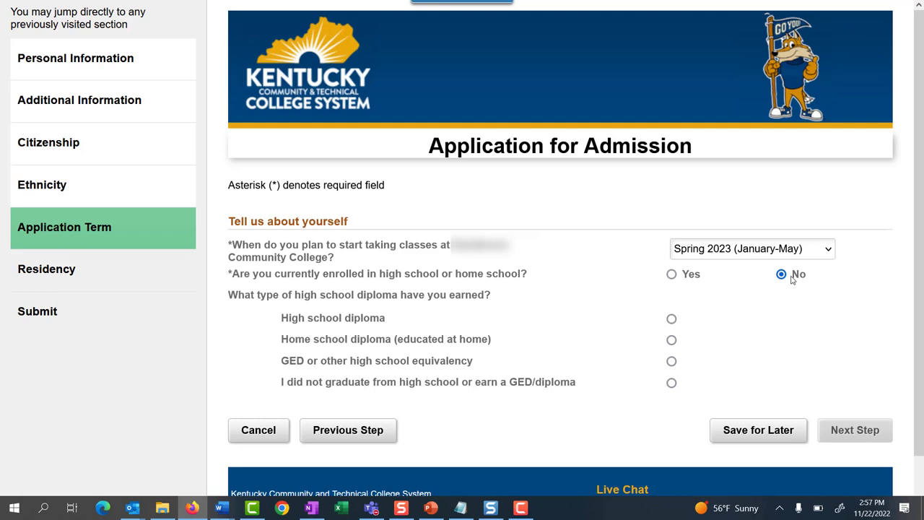
- Record a high school diploma from May 2018, not currently in college, previously took college classes
left_click(672, 319)
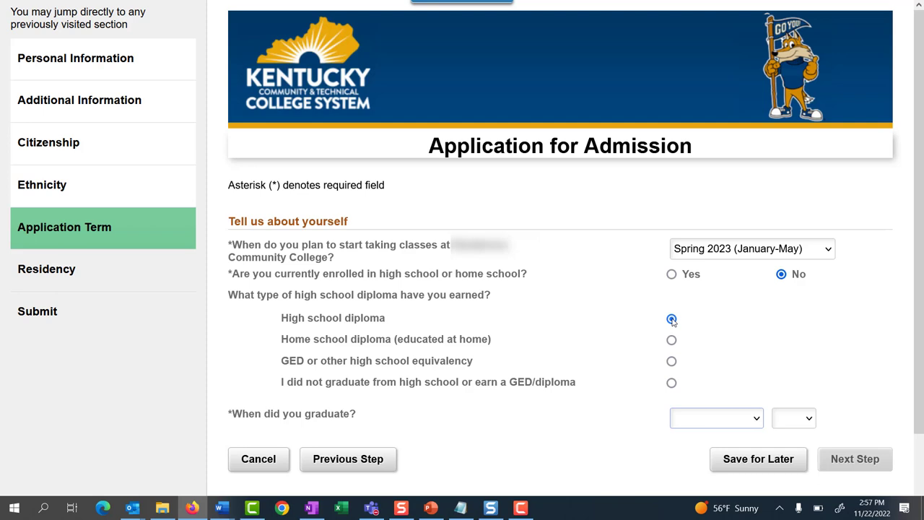
left_click(710, 422)
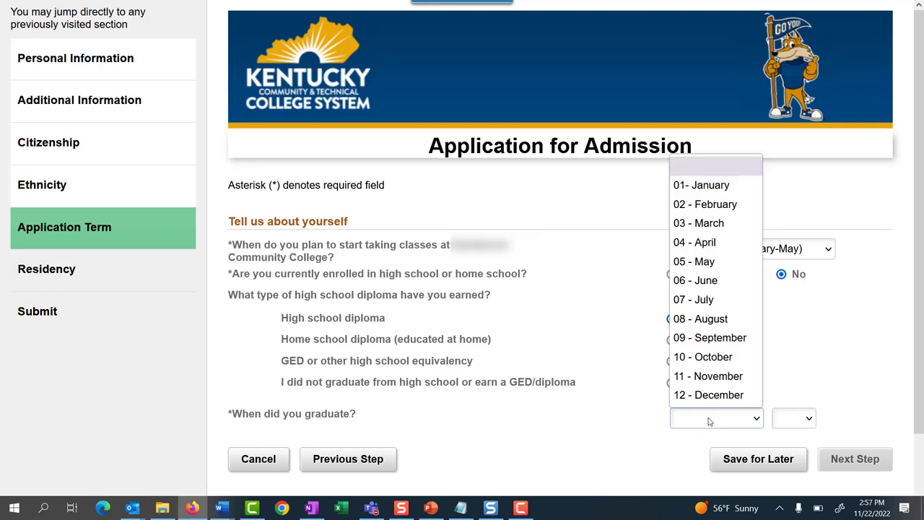
left_click(712, 265)
left_click(800, 426)
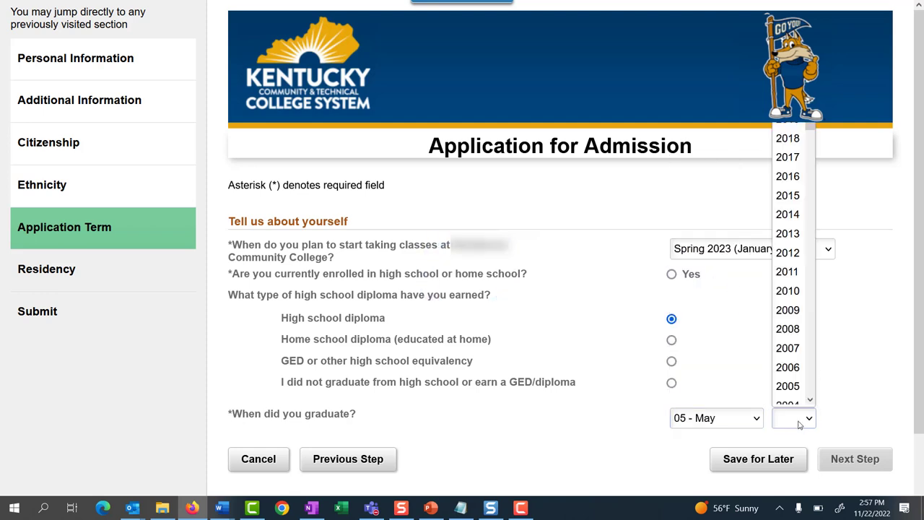
left_click(789, 128)
scroll(672, 346, "down", 2)
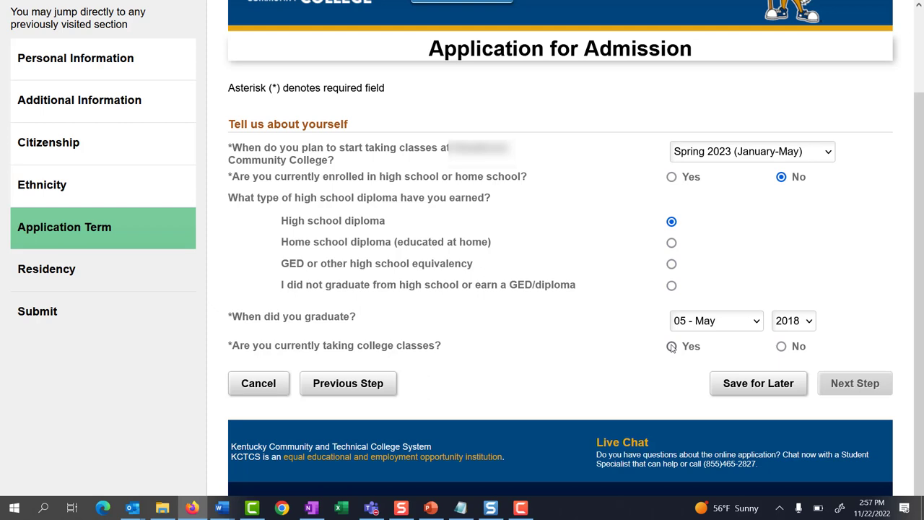
left_click(781, 347)
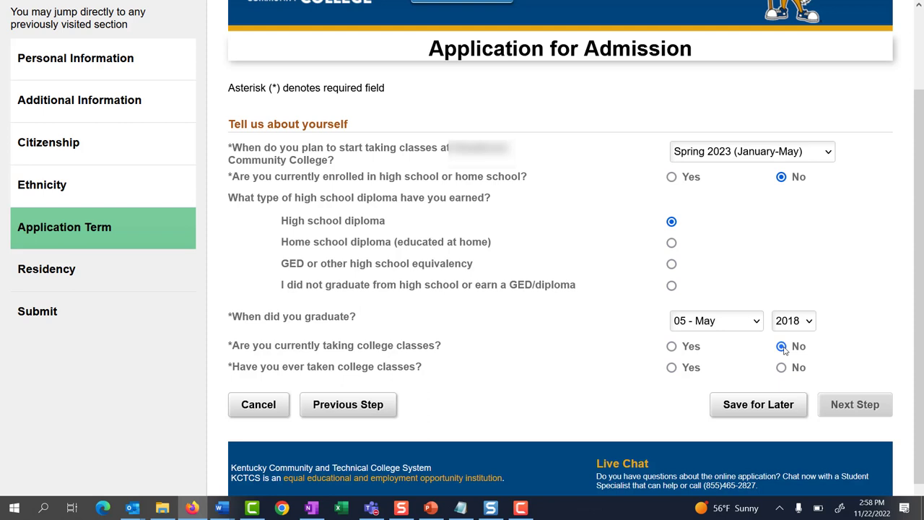
left_click(671, 368)
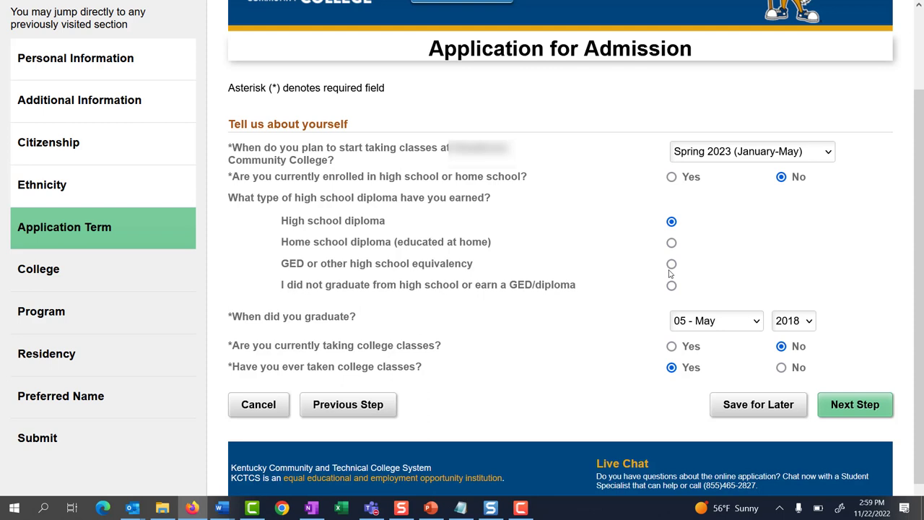
- Change the diploma type to GED dated May 2018
left_click(671, 264)
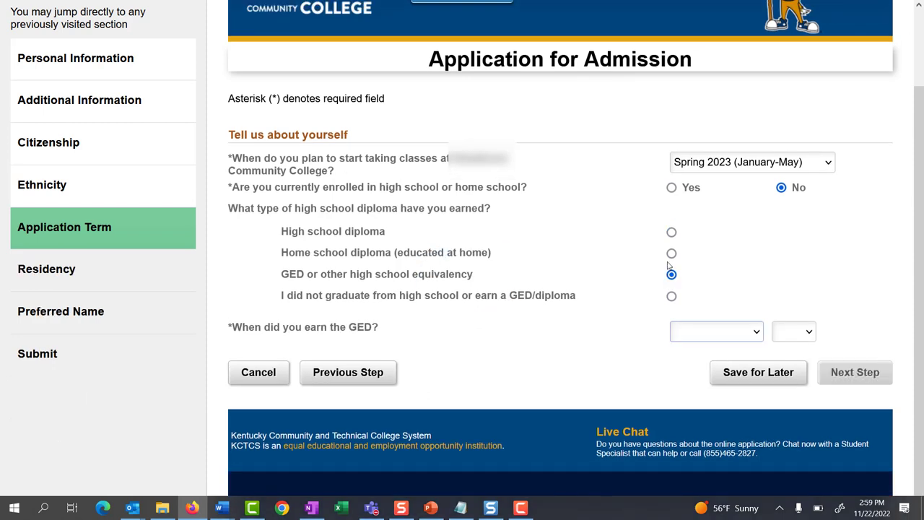
left_click(700, 331)
left_click(697, 175)
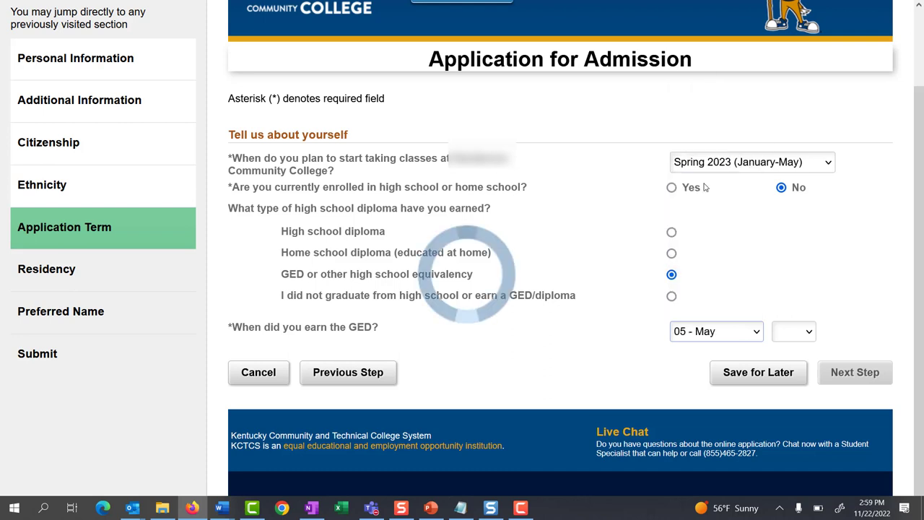
left_click(788, 331)
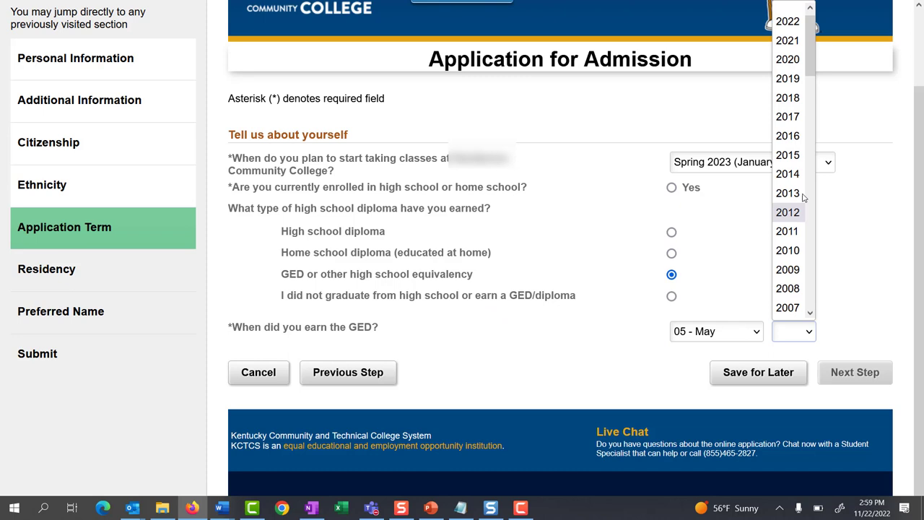
left_click(795, 104)
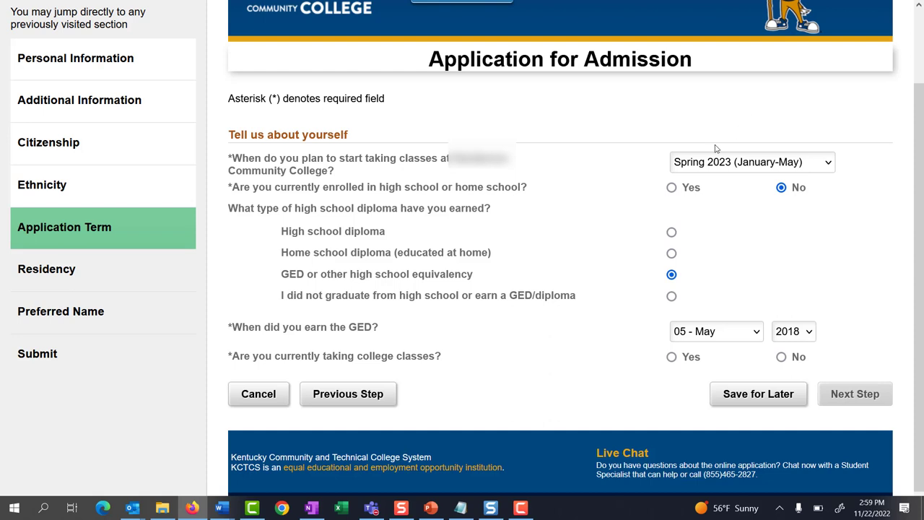
- Change the answer to did not graduate, last attended May 2017
left_click(672, 296)
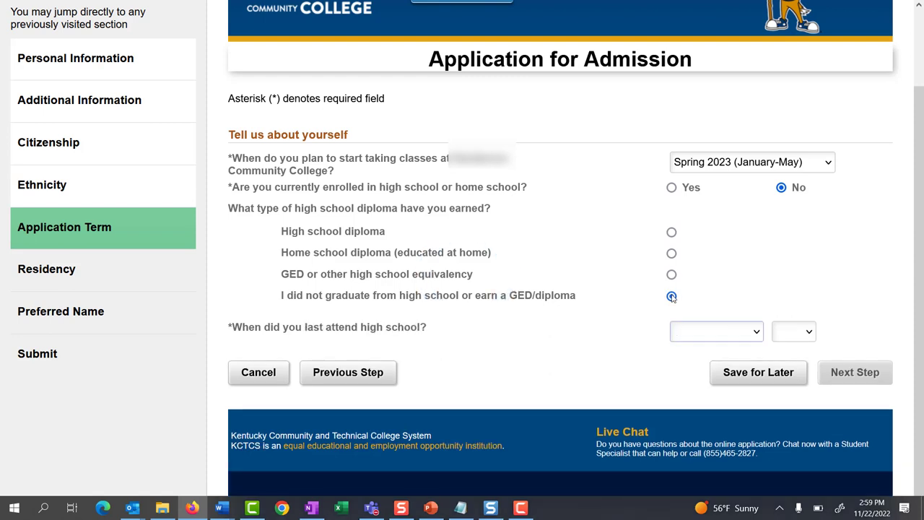
left_click(701, 334)
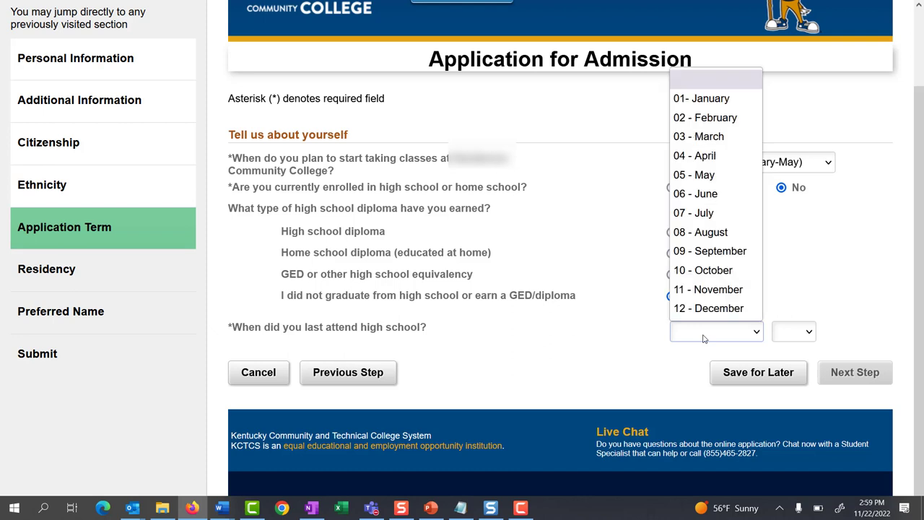
left_click(720, 176)
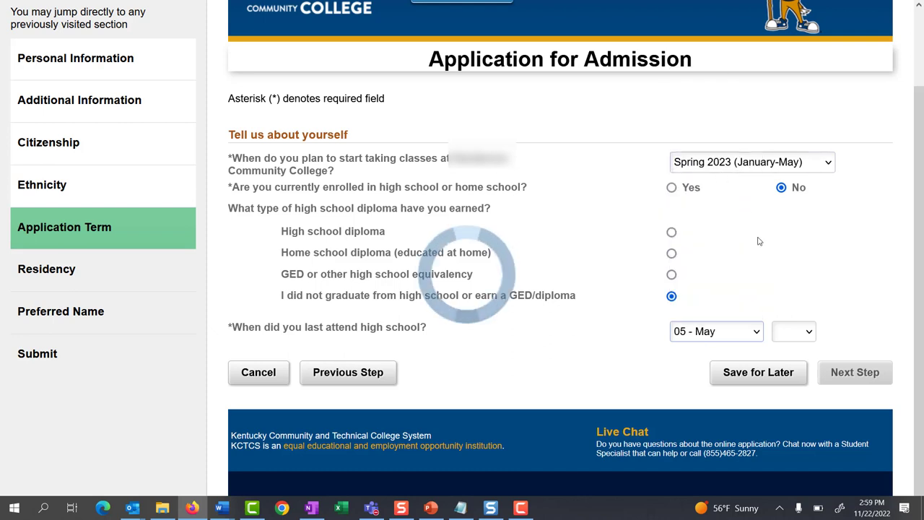
left_click(788, 331)
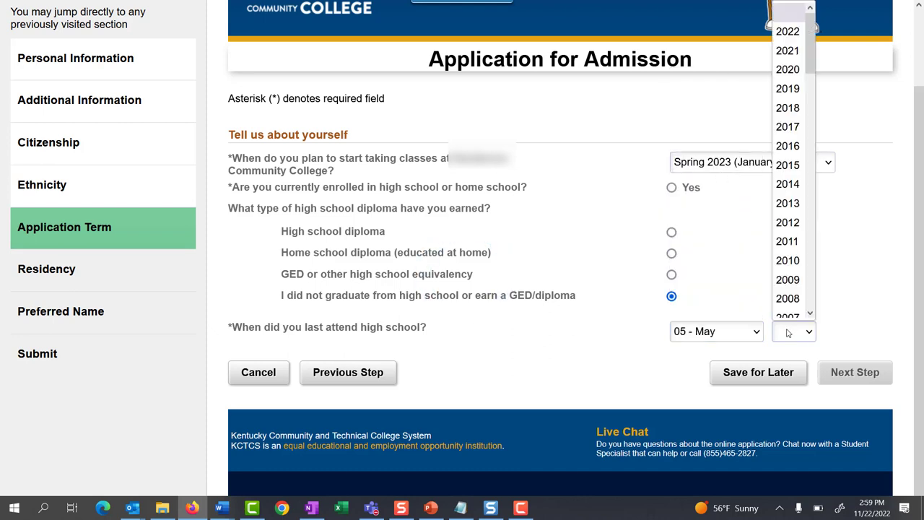
left_click(796, 117)
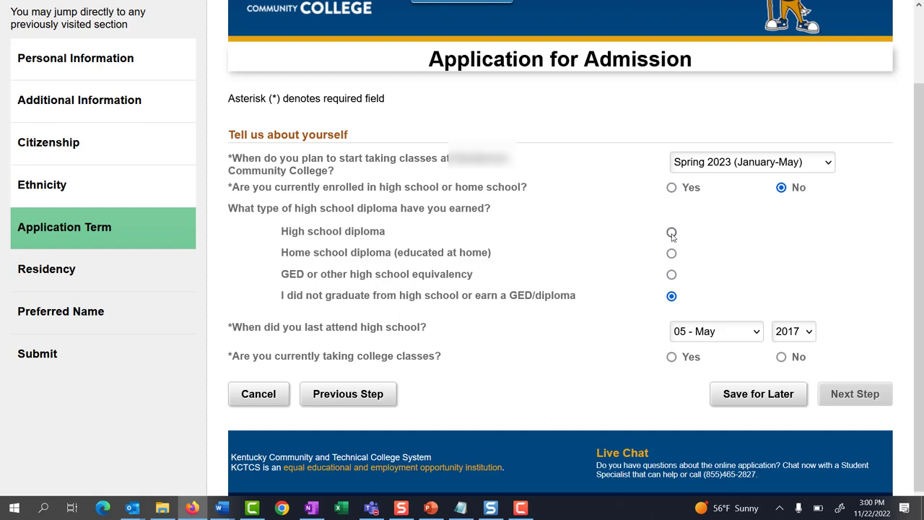
- Restore a high school diploma from May 2018, No current college, Yes previous college, and continue
left_click(672, 234)
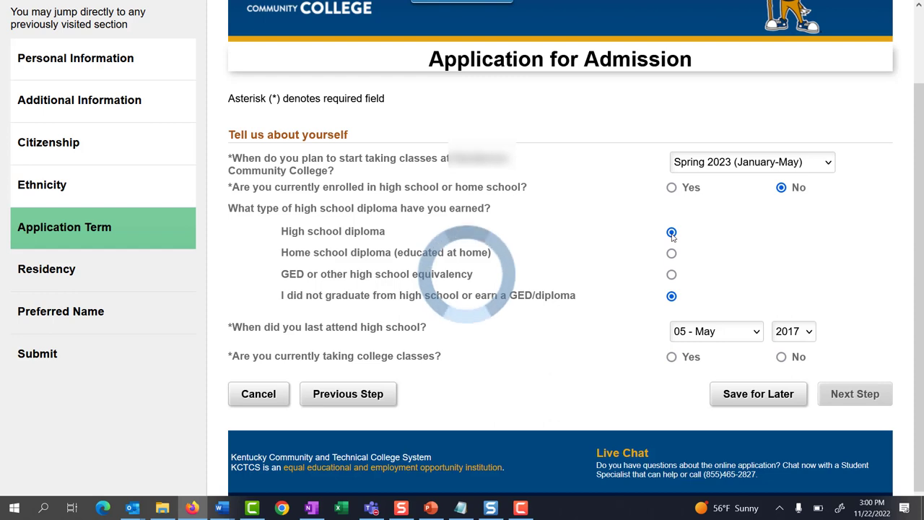
left_click(693, 331)
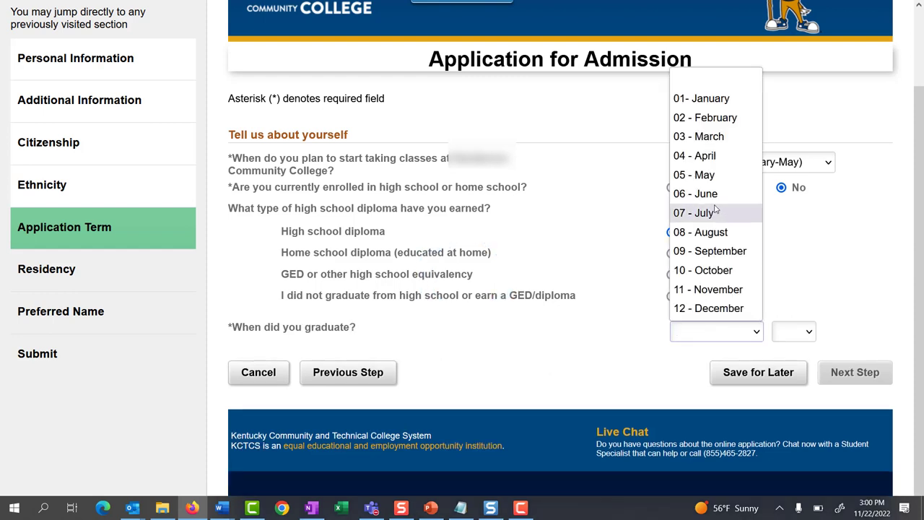
left_click(699, 174)
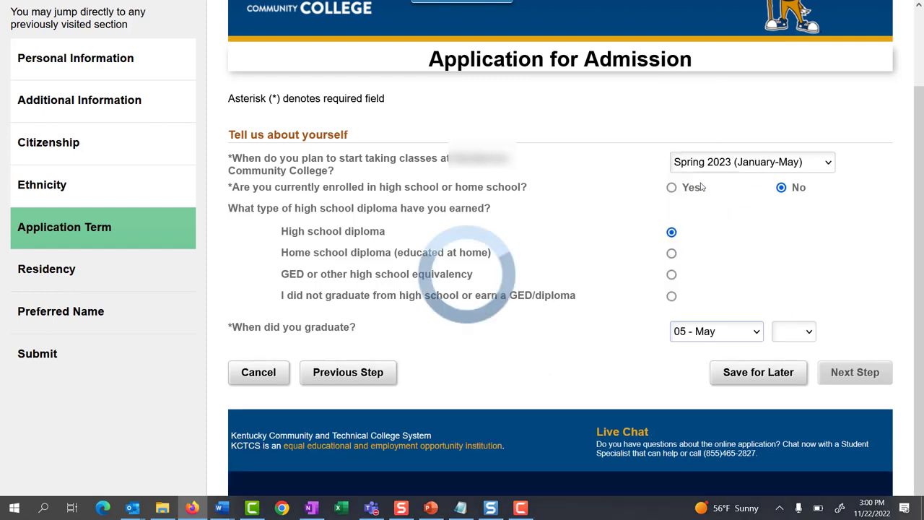
left_click(794, 330)
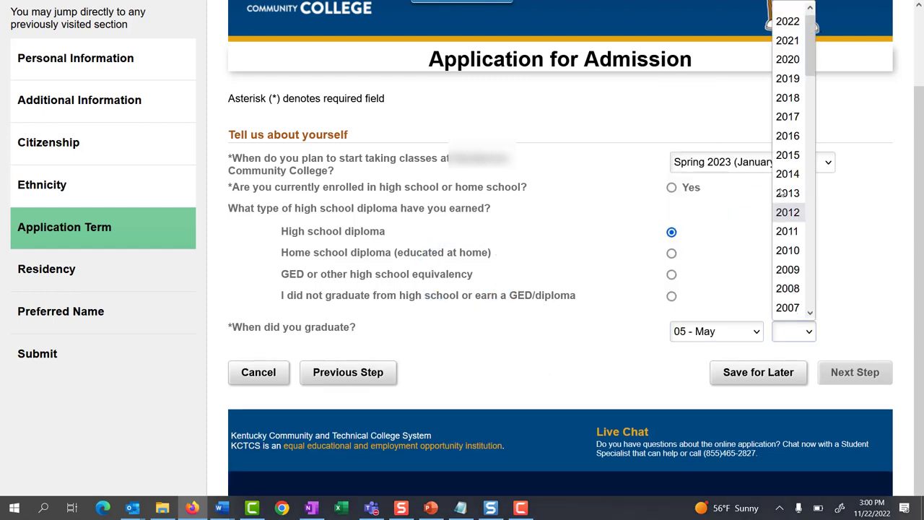
left_click(784, 105)
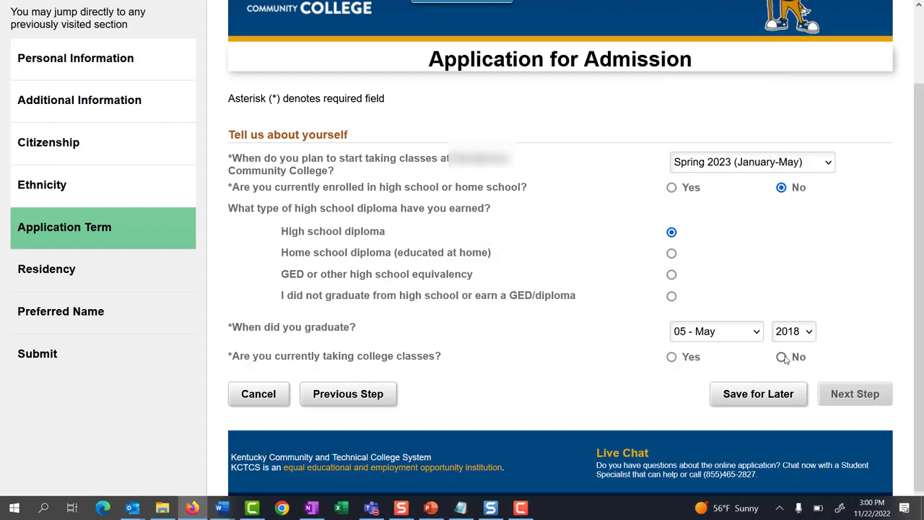
left_click(783, 358)
left_click(673, 379)
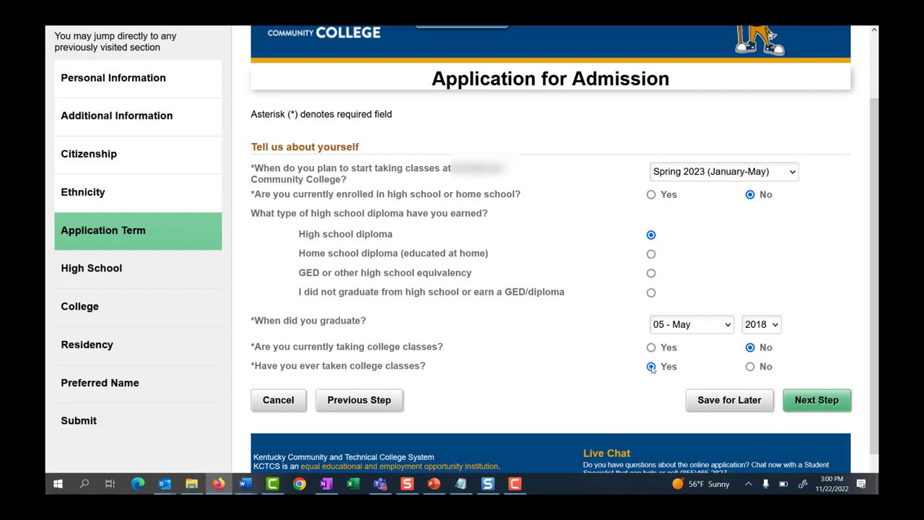
left_click(651, 367)
left_click(816, 399)
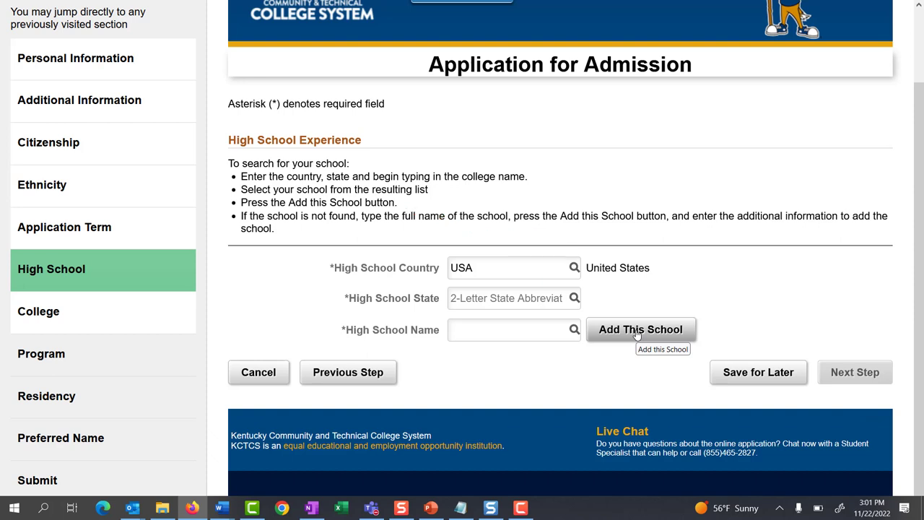
- Enter KY as the state, search 'Fred', and add Frederick Douglass High School
left_click(503, 305)
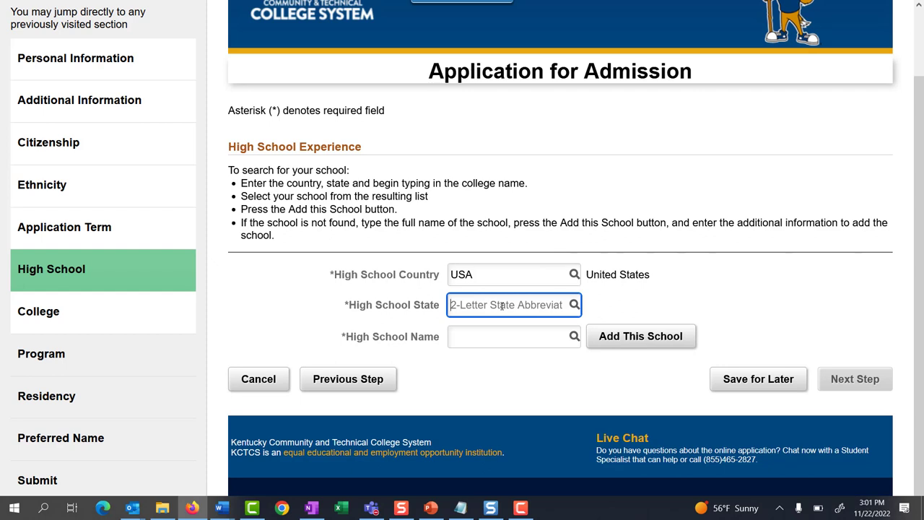
type("KY")
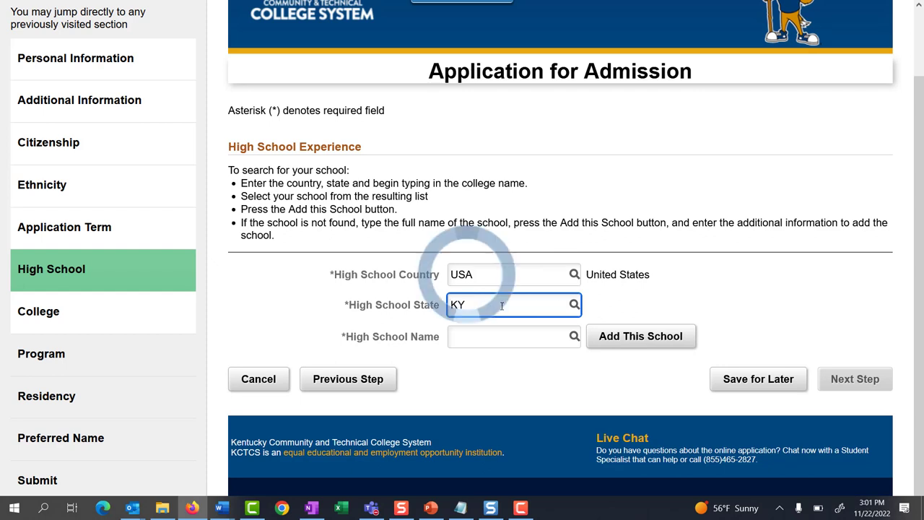
key("Tab")
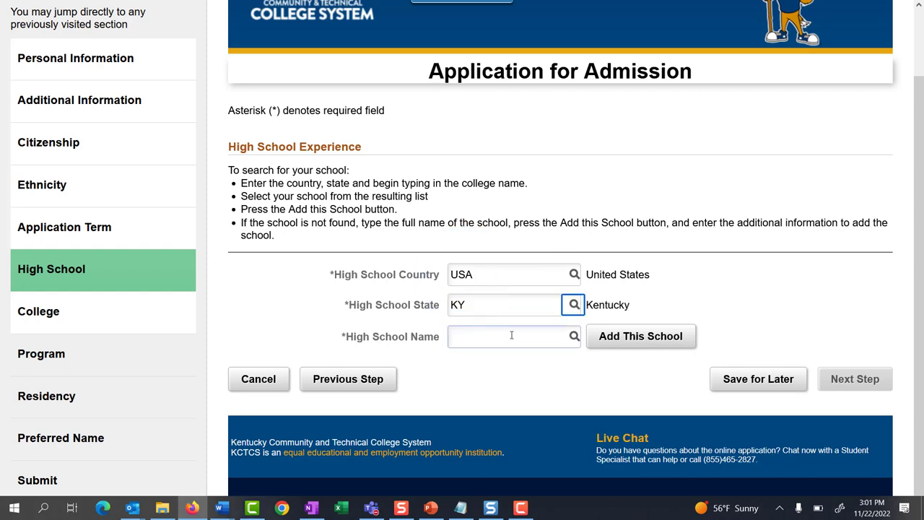
left_click(527, 338)
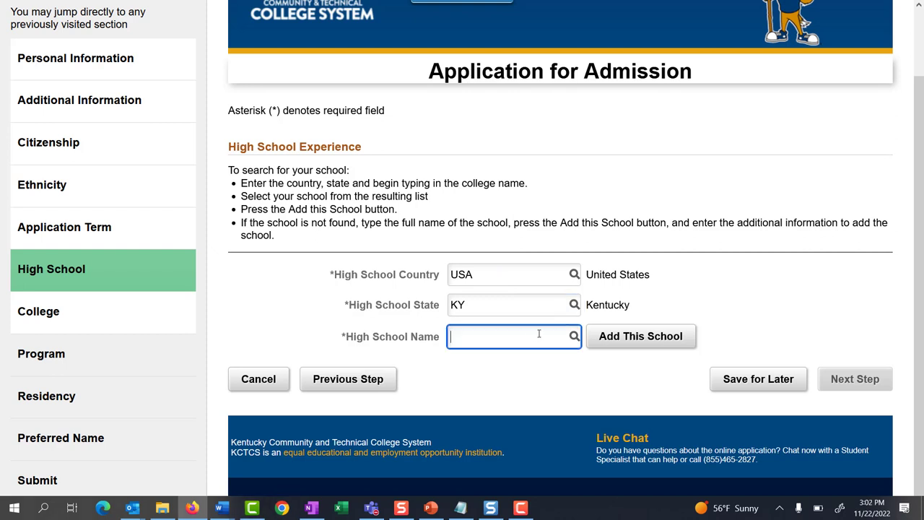
type("Fred")
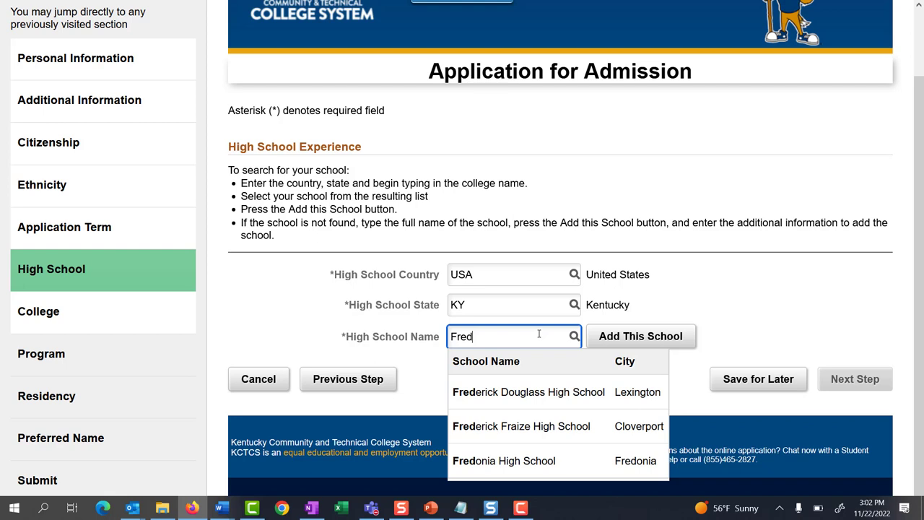
left_click(544, 390)
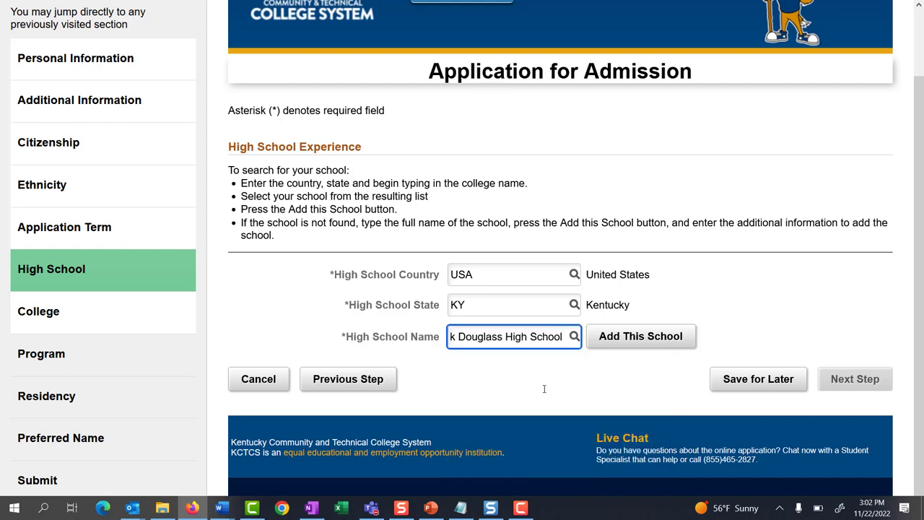
left_click(613, 341)
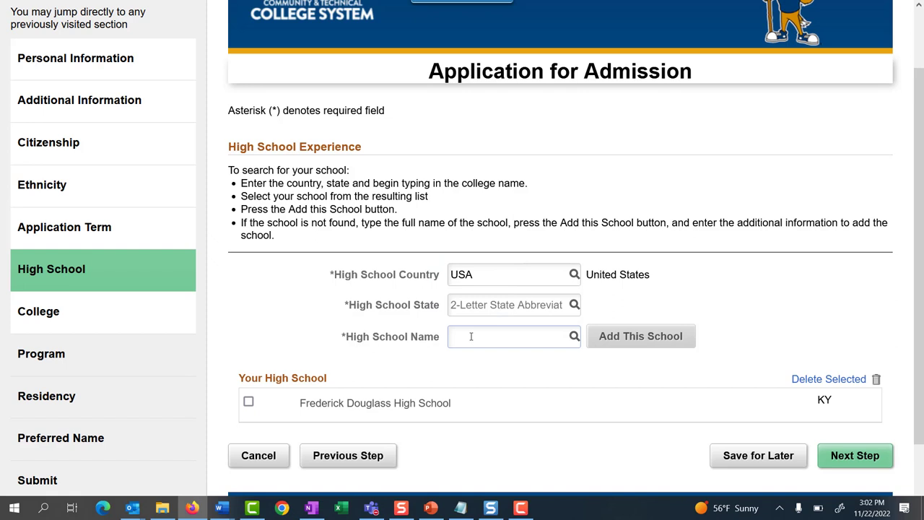
left_click(498, 306)
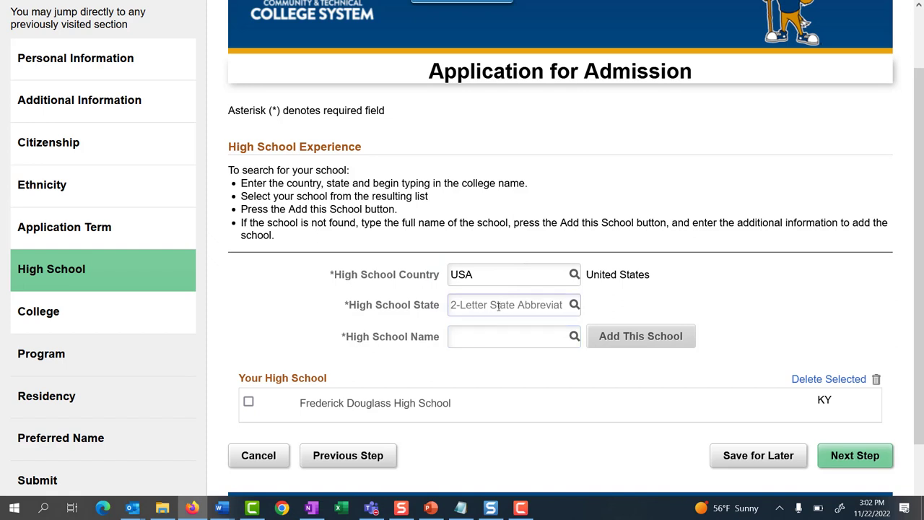
- Remove Frederick Douglass High School and enter KY as the high school state
left_click(829, 379)
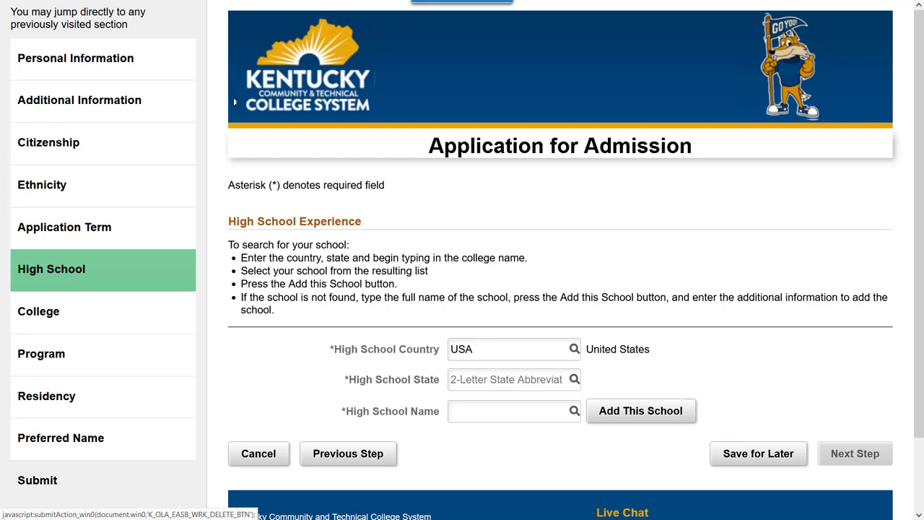
left_click(496, 377)
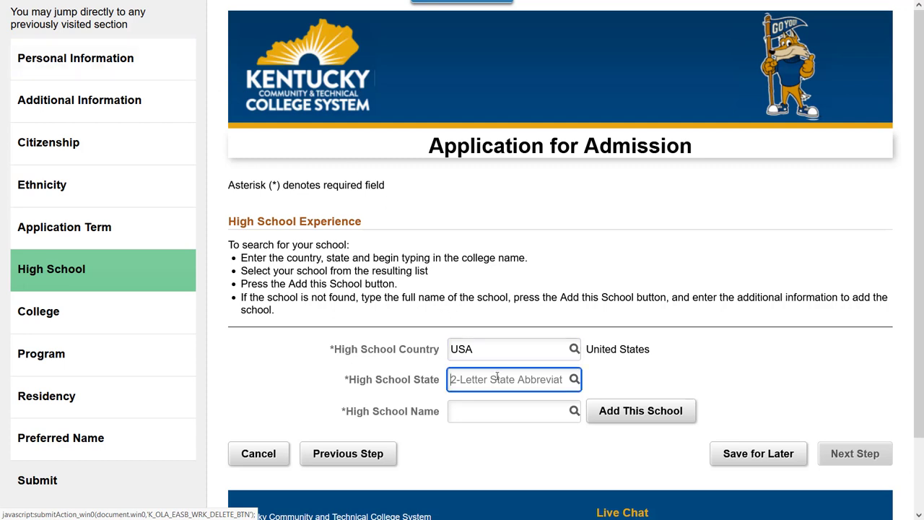
type("KY")
key("Tab")
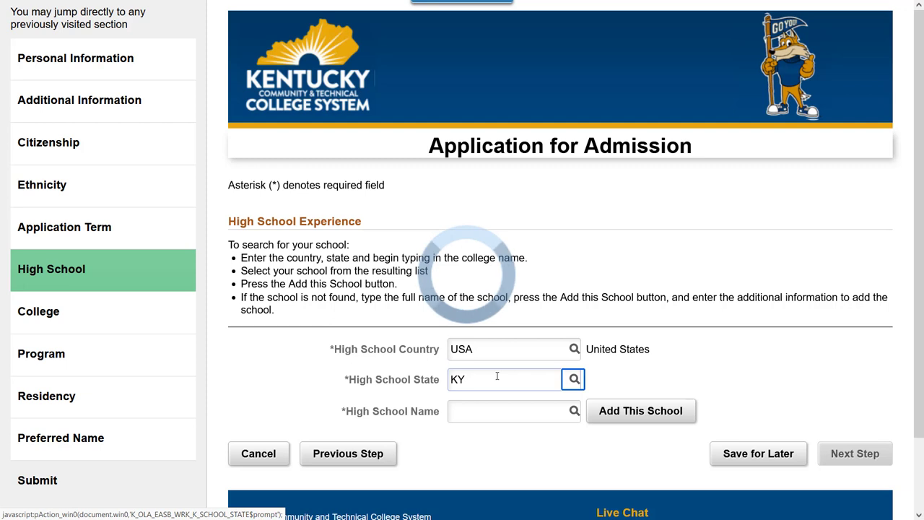
key("Tab")
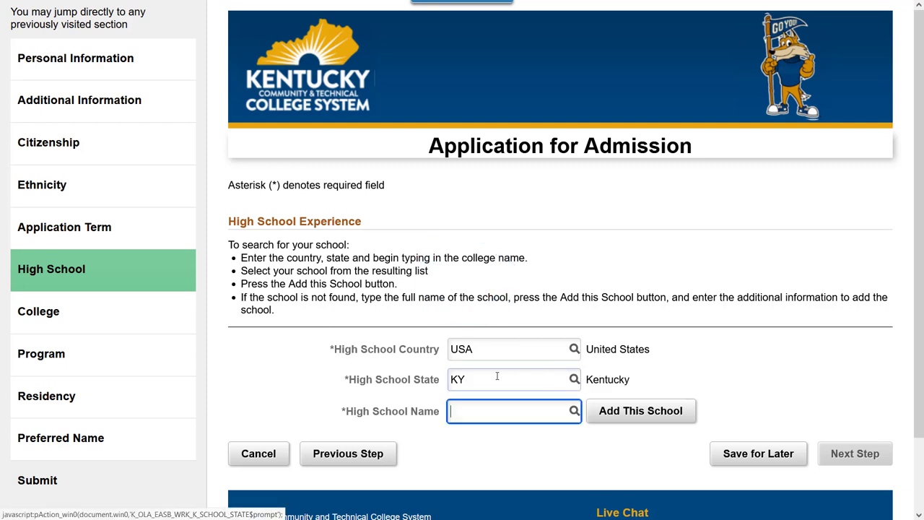
- Add 'My High School' as a new school with city Lexington
type("My High School")
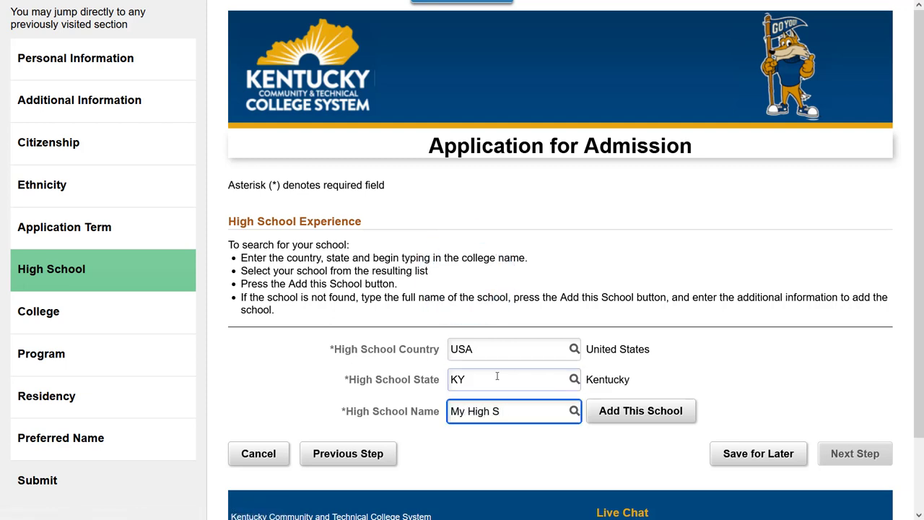
left_click(638, 413)
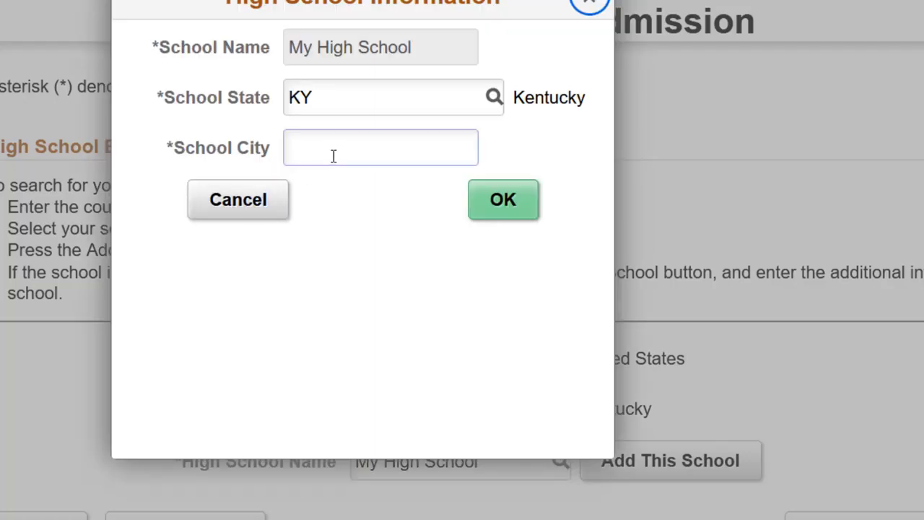
left_click(333, 155)
type("Lexington")
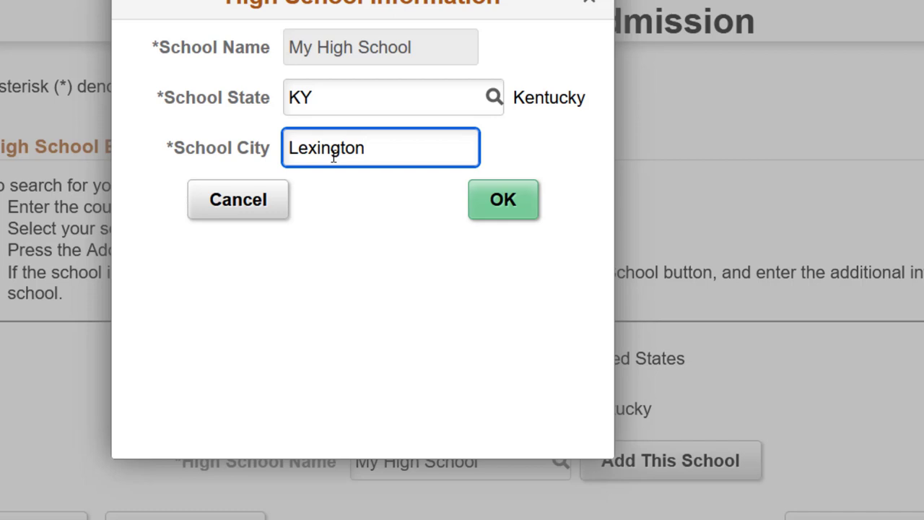
left_click(518, 207)
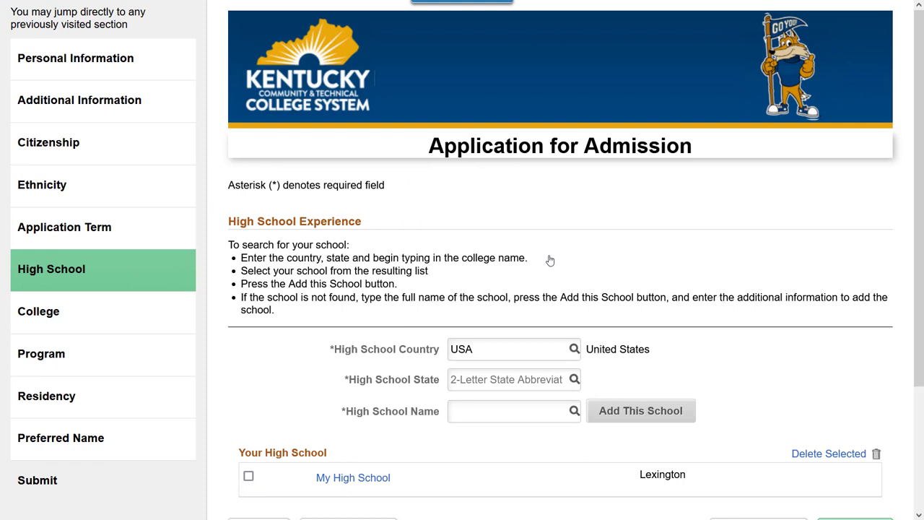
scroll(551, 260, "down", 2)
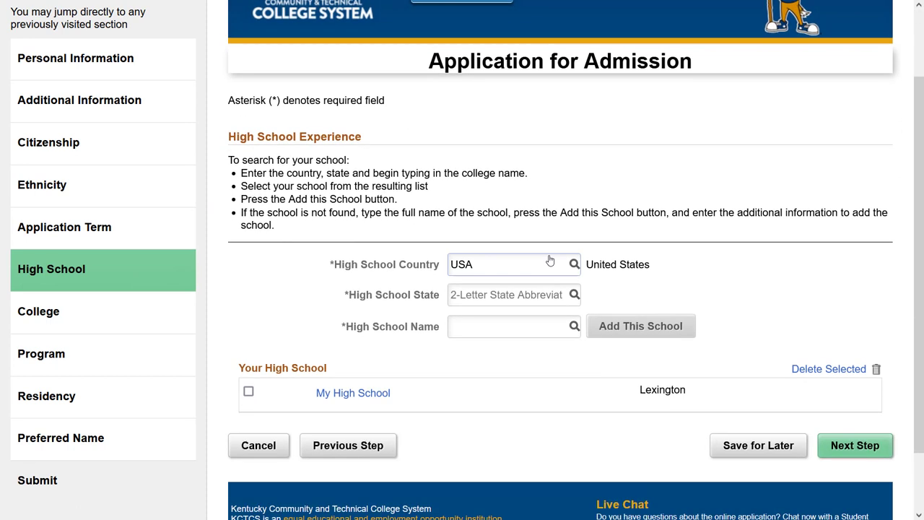
- Delete My High School and re-enter KY as the high school state
left_click(249, 392)
left_click(811, 374)
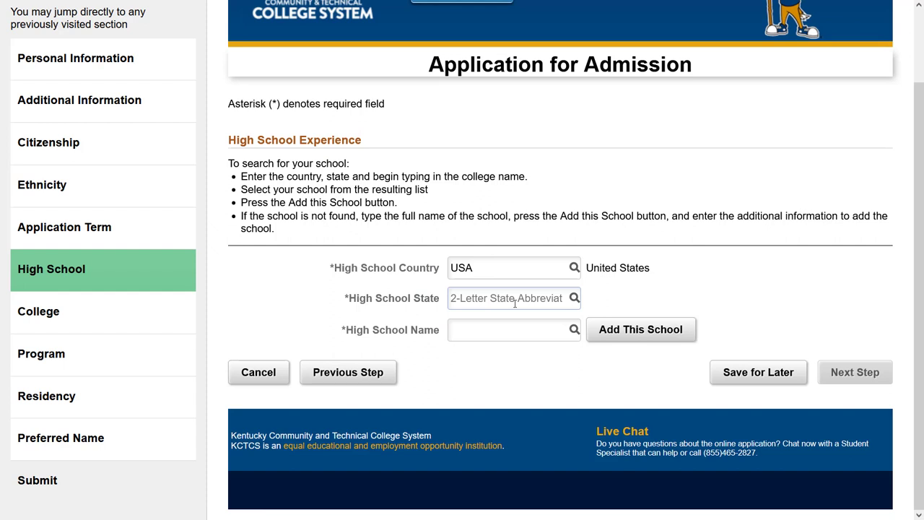
left_click(515, 304)
type("KY")
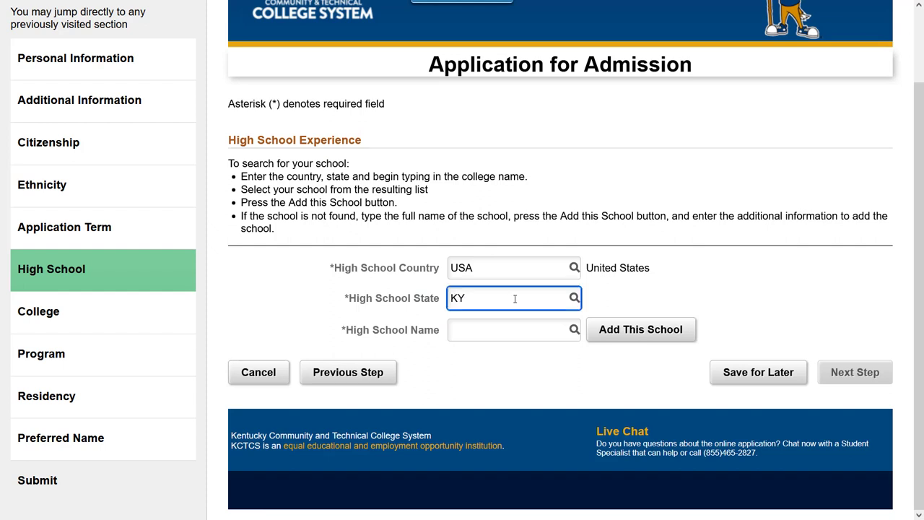
key("Tab")
- Search 'Fred', add Frederick Douglass High School, and continue to the College step
type("Fred")
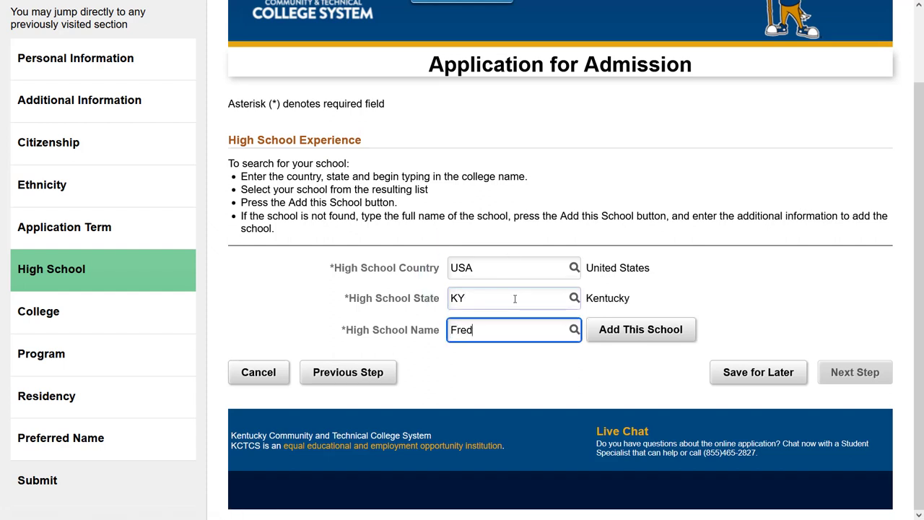
left_click(584, 385)
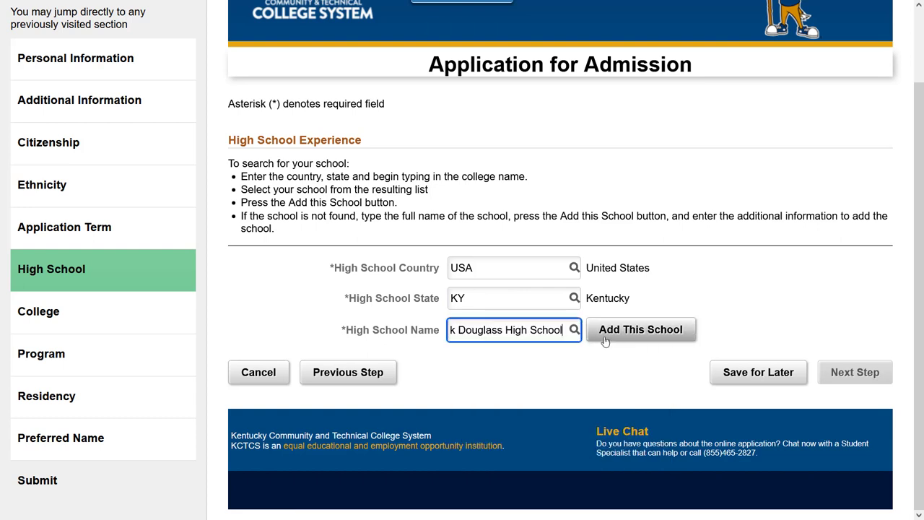
left_click(607, 338)
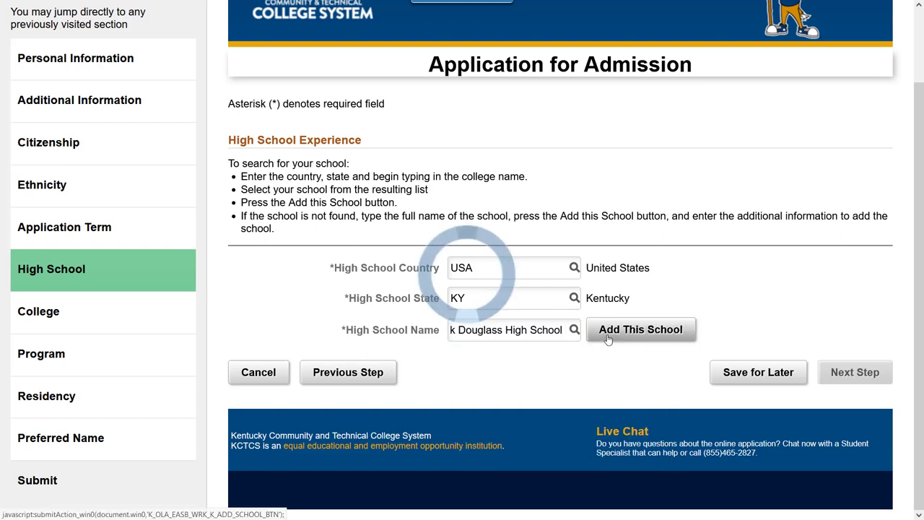
left_click(837, 446)
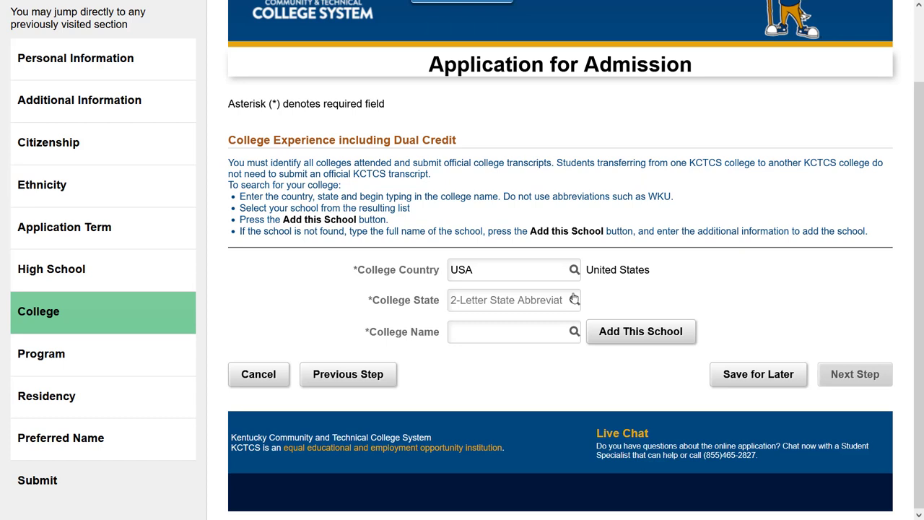
- Enter KY as the college state, search 'East', and add Eastern Kentucky University
left_click(501, 304)
type("KY")
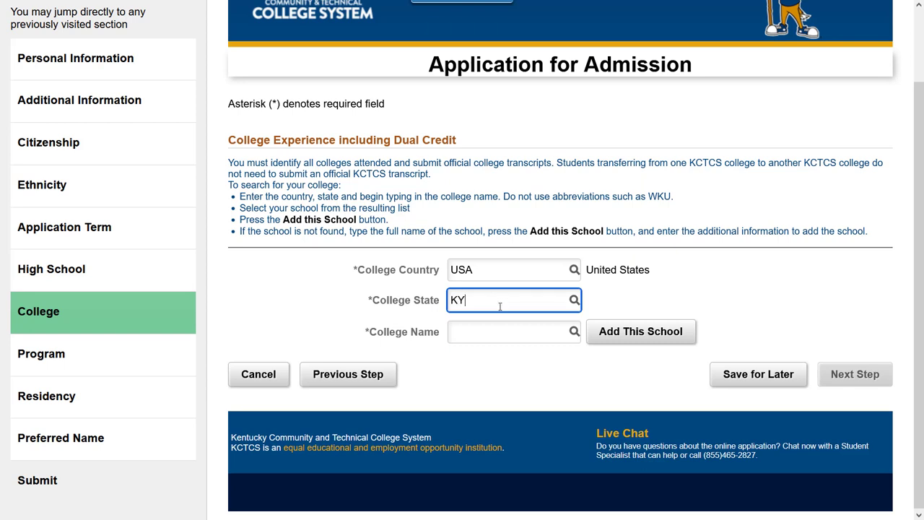
left_click(474, 298)
left_click(476, 332)
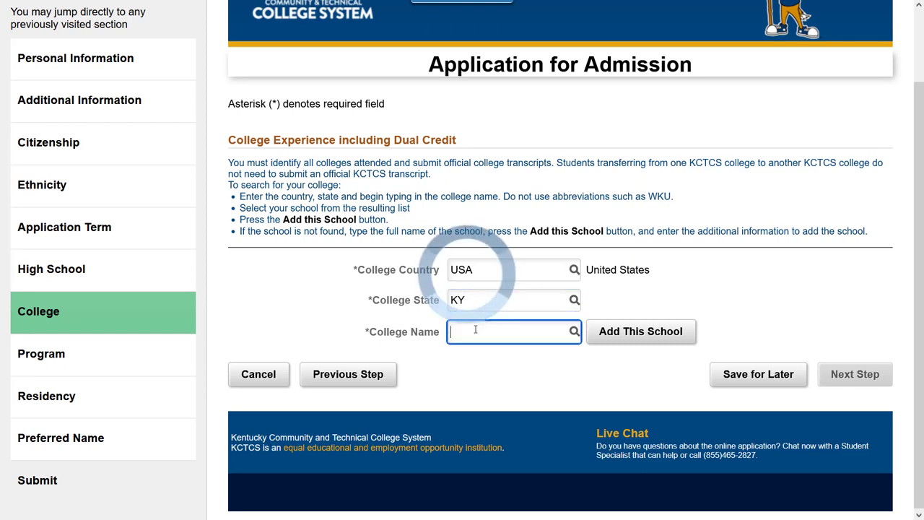
type("East")
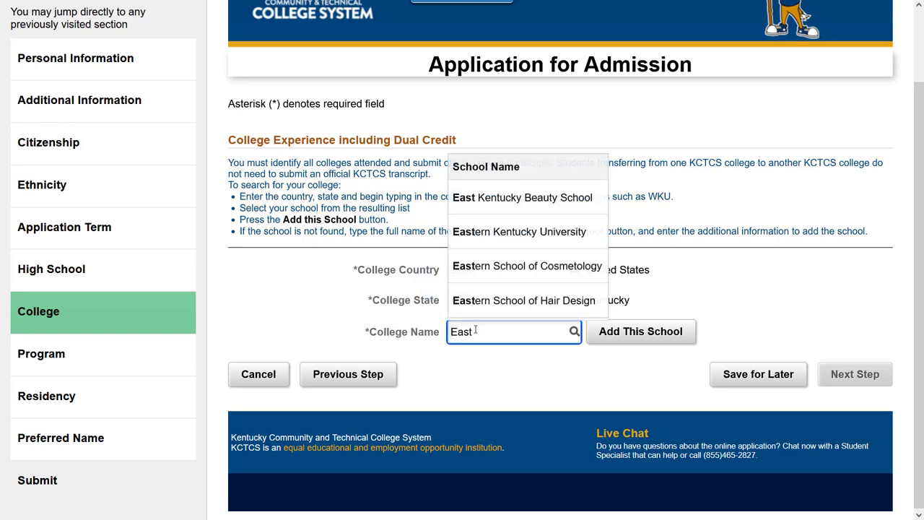
left_click(489, 231)
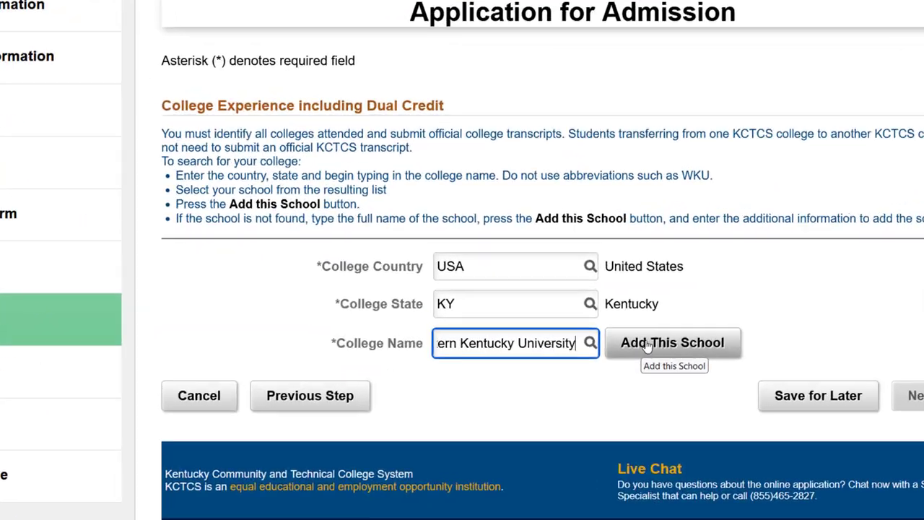
left_click(617, 333)
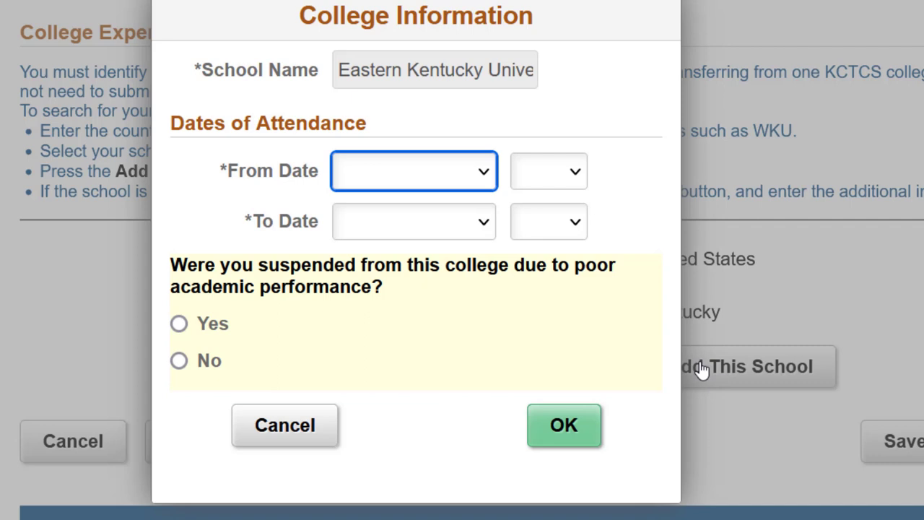
- Set Eastern Kentucky University attendance from 08/2018 to 05/2019, answer No to suspension, and confirm
left_click(486, 174)
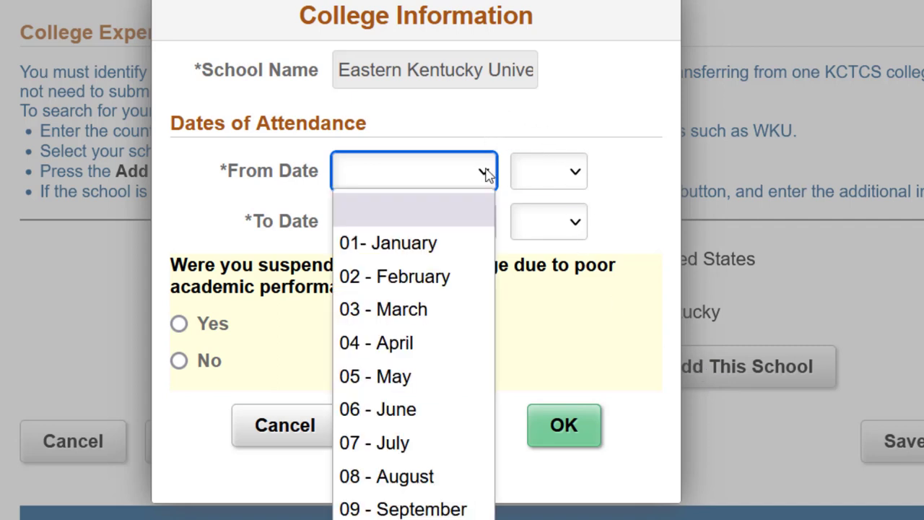
left_click(435, 478)
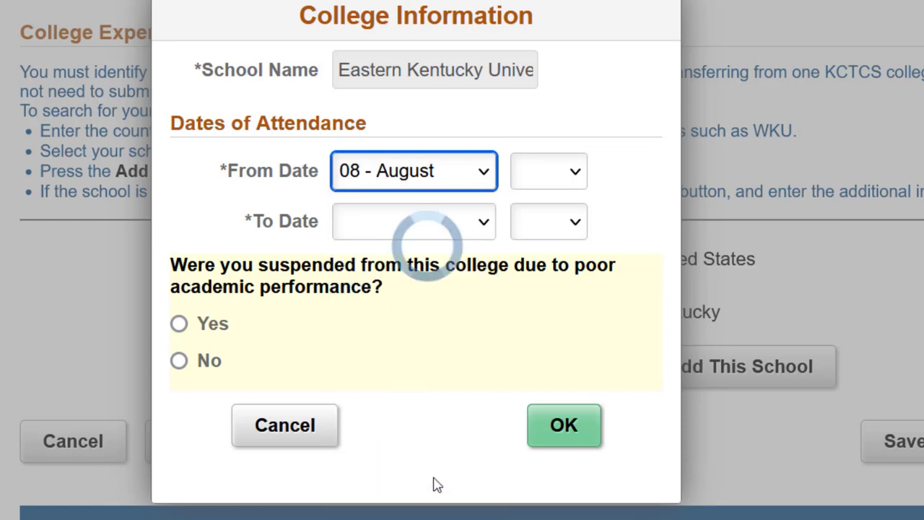
left_click(557, 178)
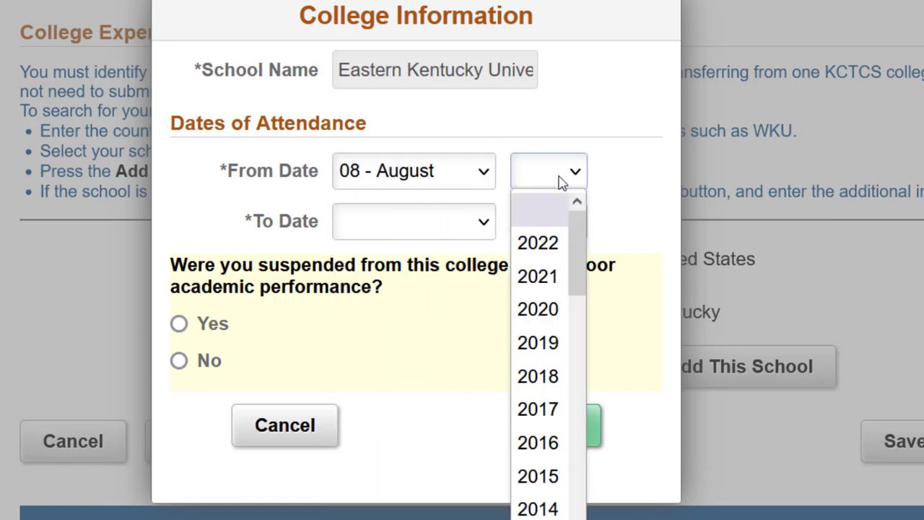
left_click(538, 376)
left_click(462, 229)
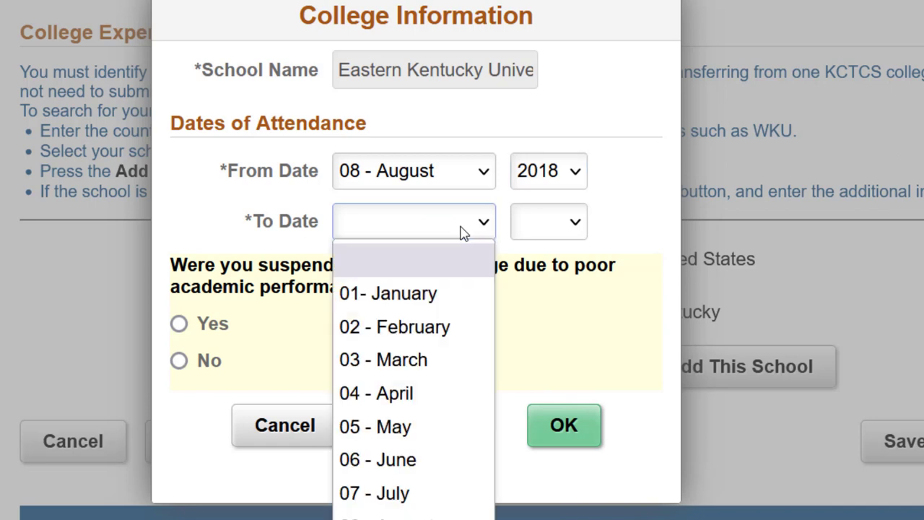
left_click(425, 427)
left_click(562, 218)
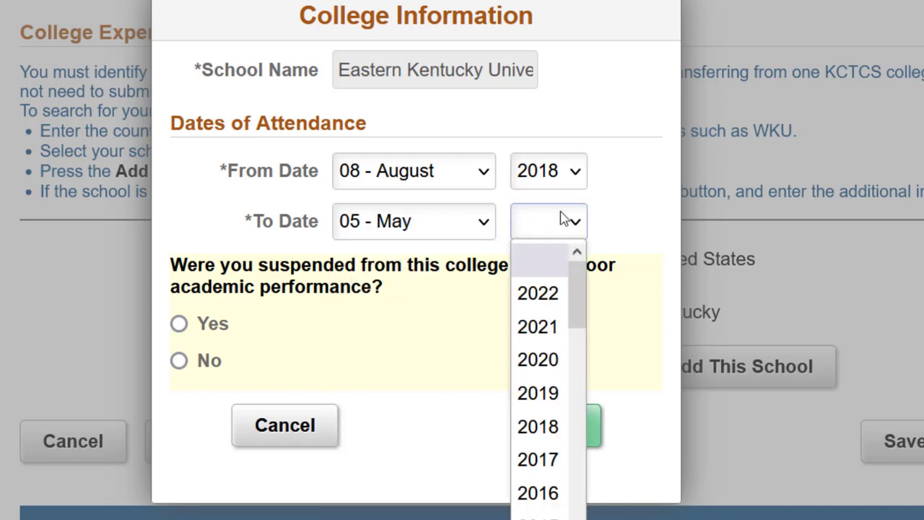
left_click(546, 397)
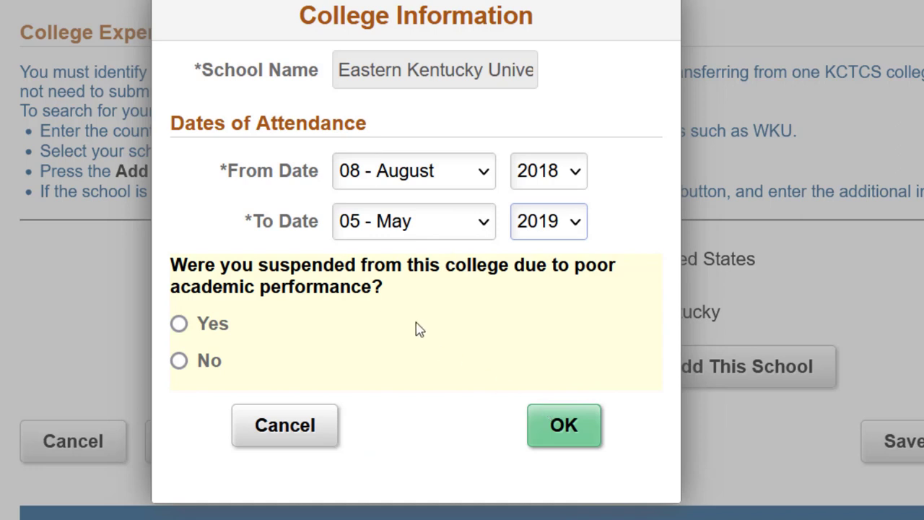
left_click(205, 363)
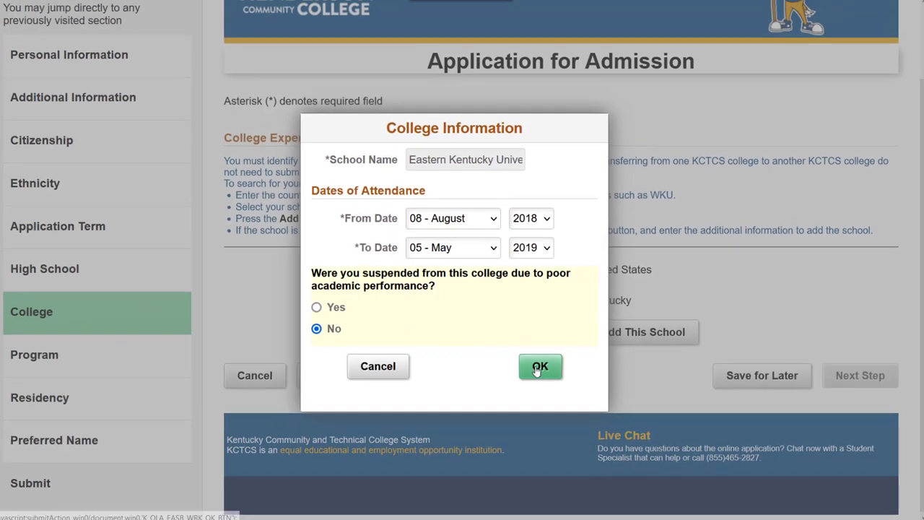
left_click(564, 424)
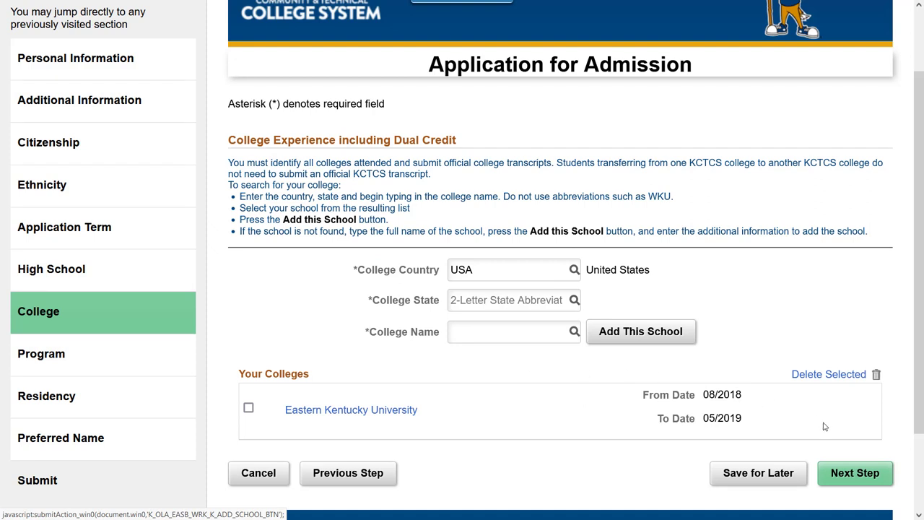
- On the Program step, answer No to bachelor plans, choose No Preference, and select Nursing
left_click(839, 476)
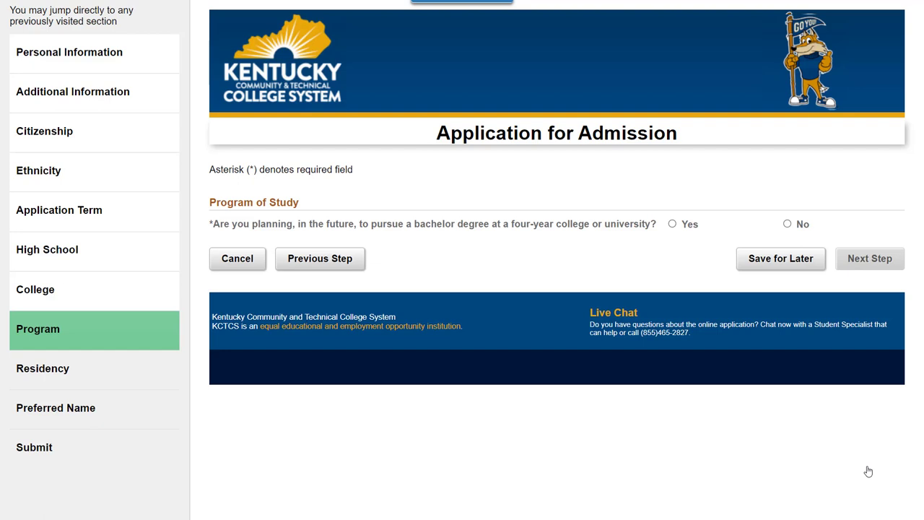
left_click(787, 226)
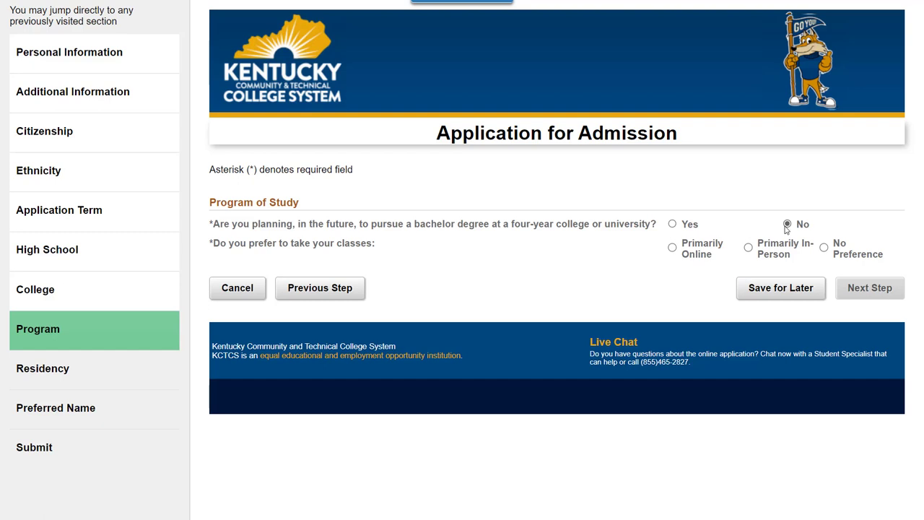
left_click(824, 248)
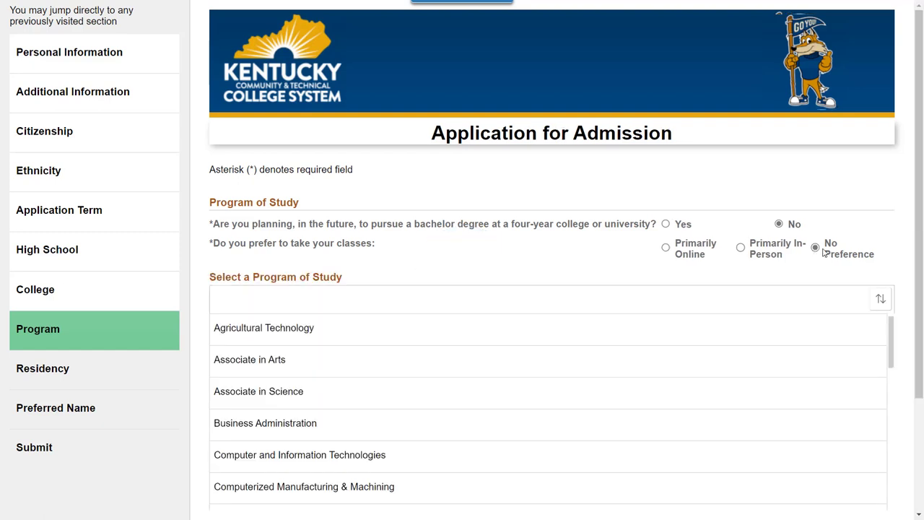
scroll(509, 372, "down", 5)
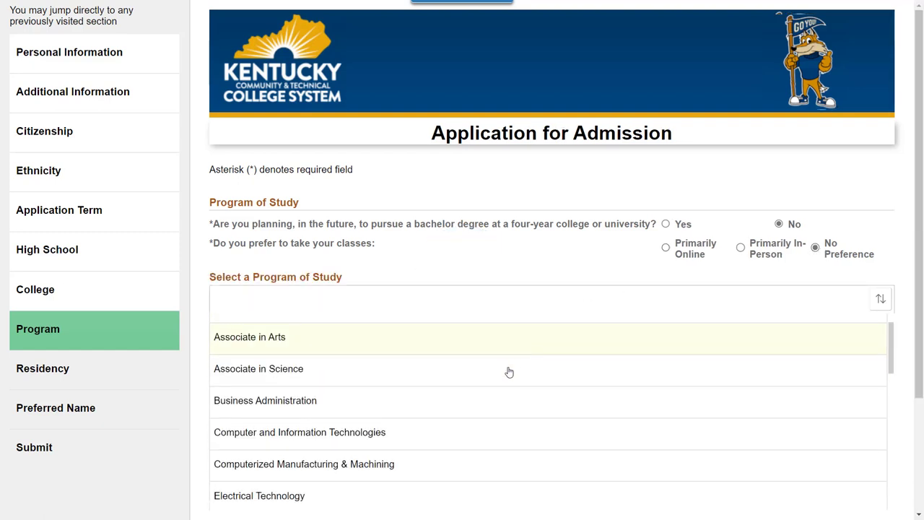
scroll(509, 372, "down", 4)
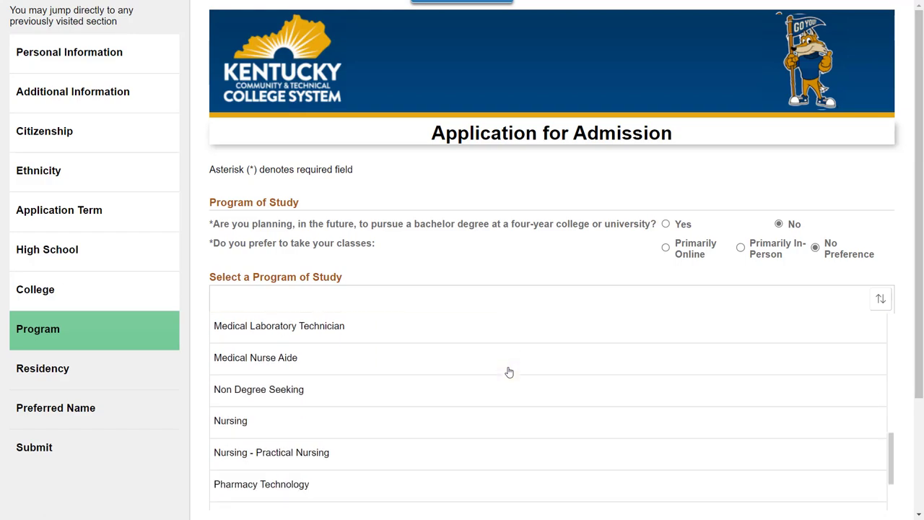
left_click(301, 411)
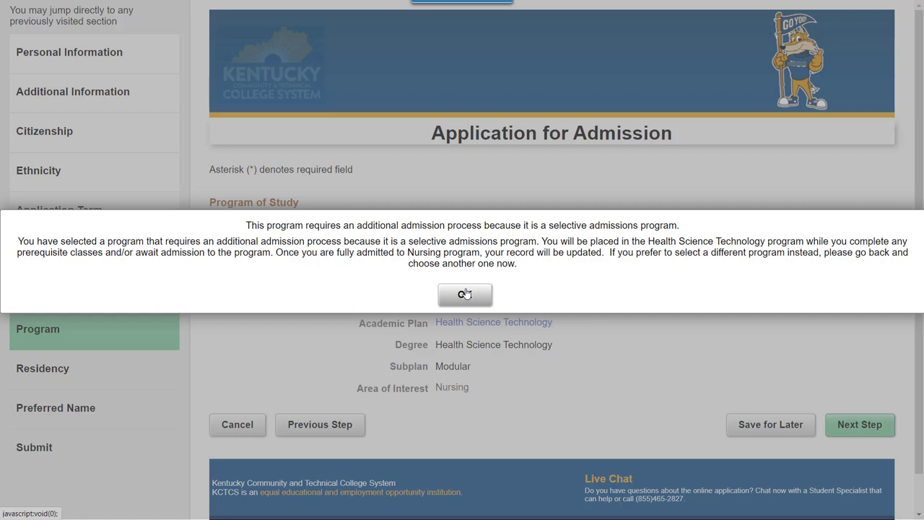
- Dismiss the selective-admissions notice and try Truck Driving Training as the program of study
left_click(466, 294)
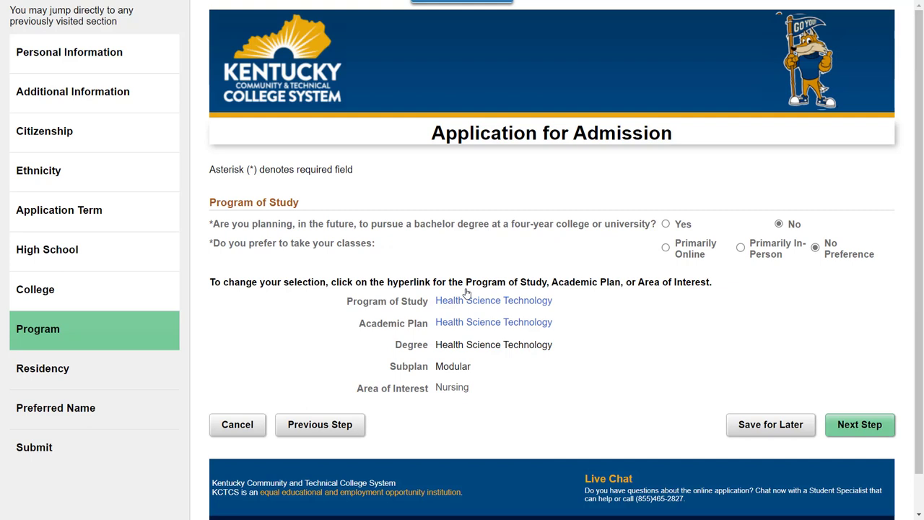
left_click(468, 304)
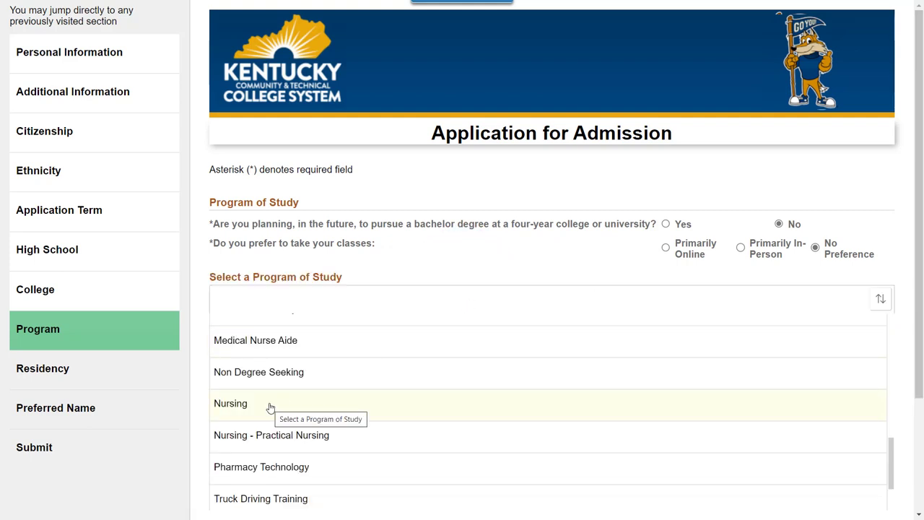
scroll(270, 408, "down", 2)
left_click(270, 430)
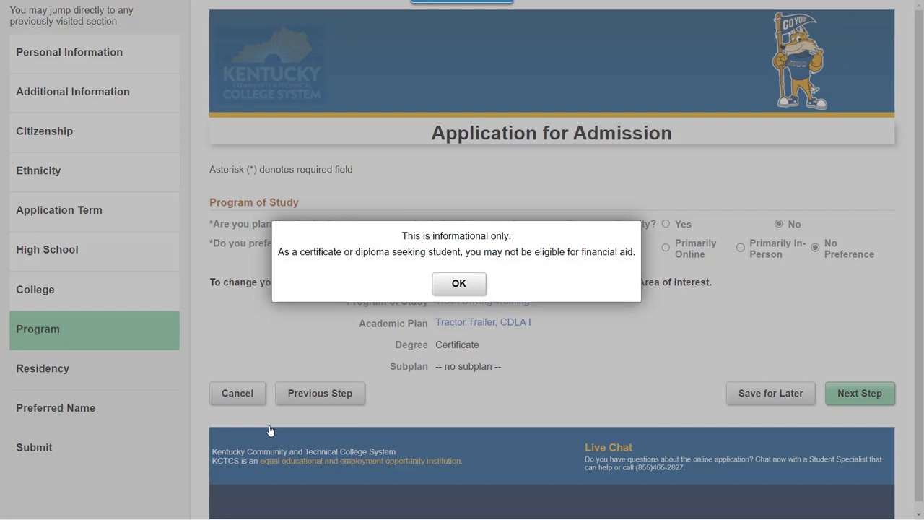
- Replace it with Computer and Information Technologies, Associate in Applied Science, General Track plan
left_click(455, 296)
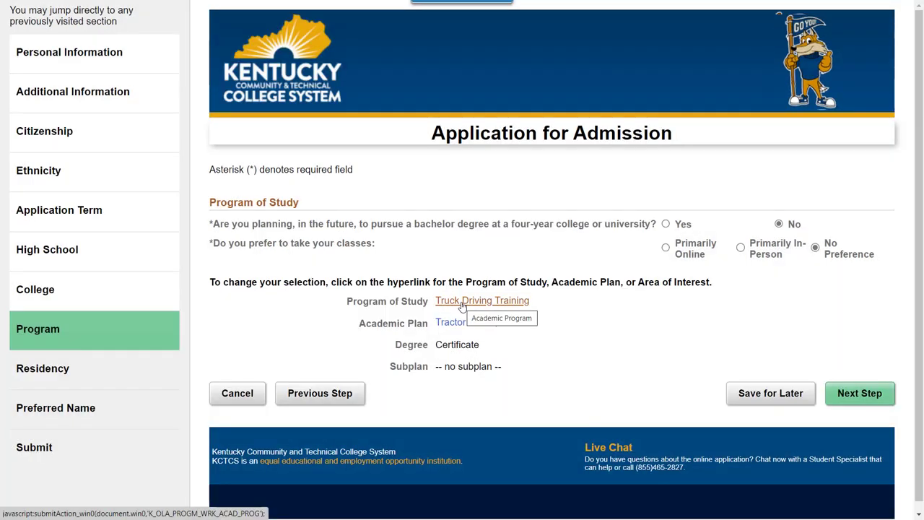
left_click(463, 302)
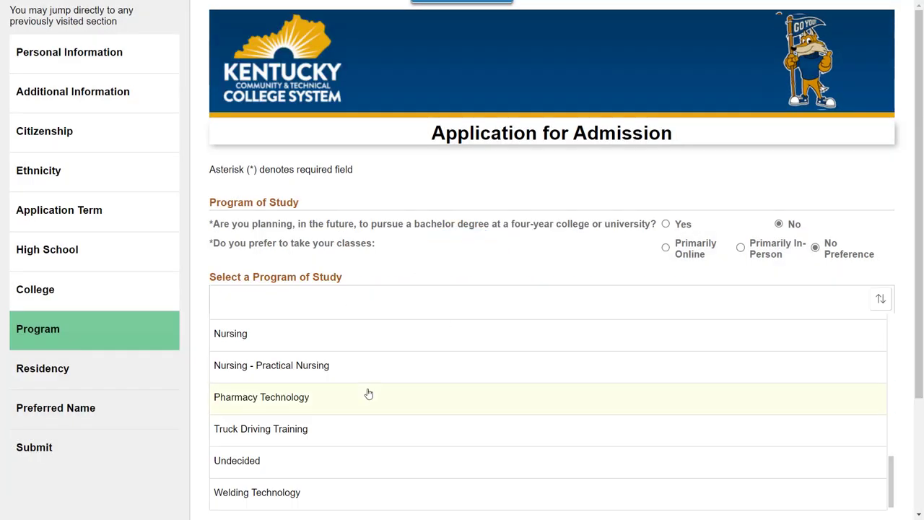
scroll(368, 394, "up", 6)
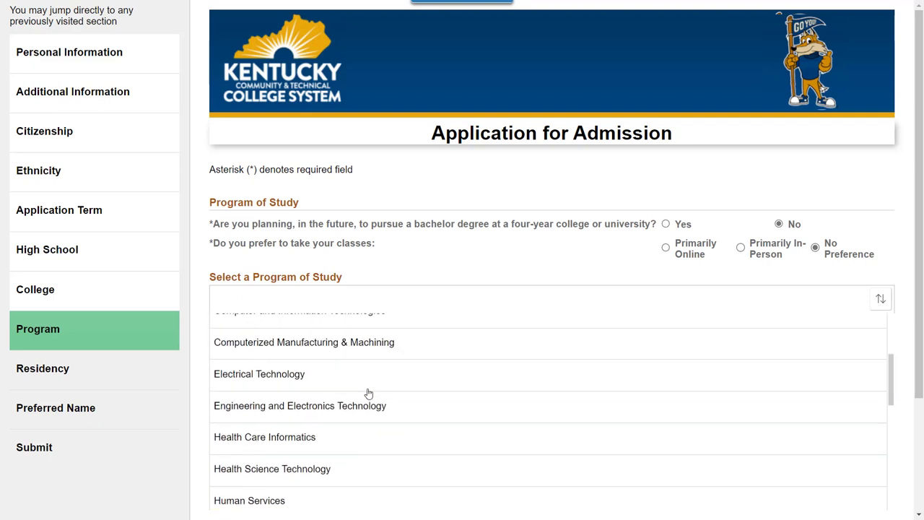
scroll(369, 393, "up", 2)
left_click(368, 394)
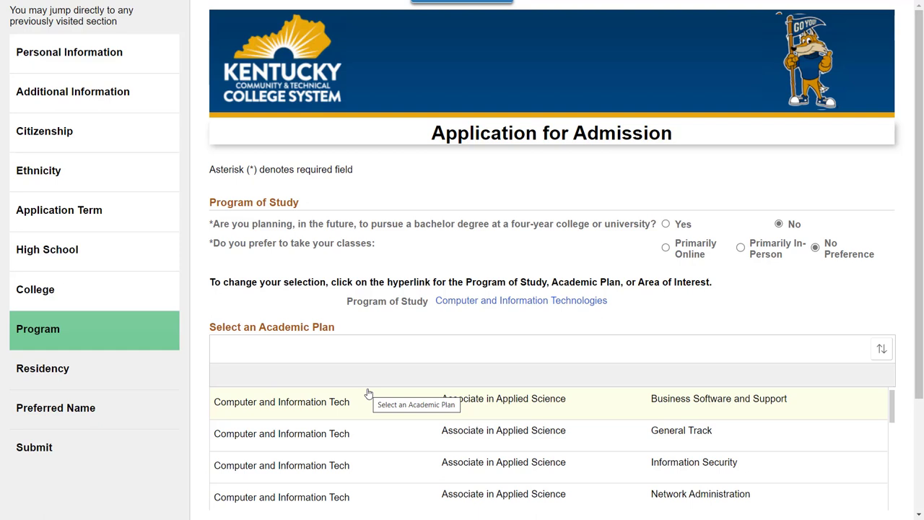
left_click(341, 442)
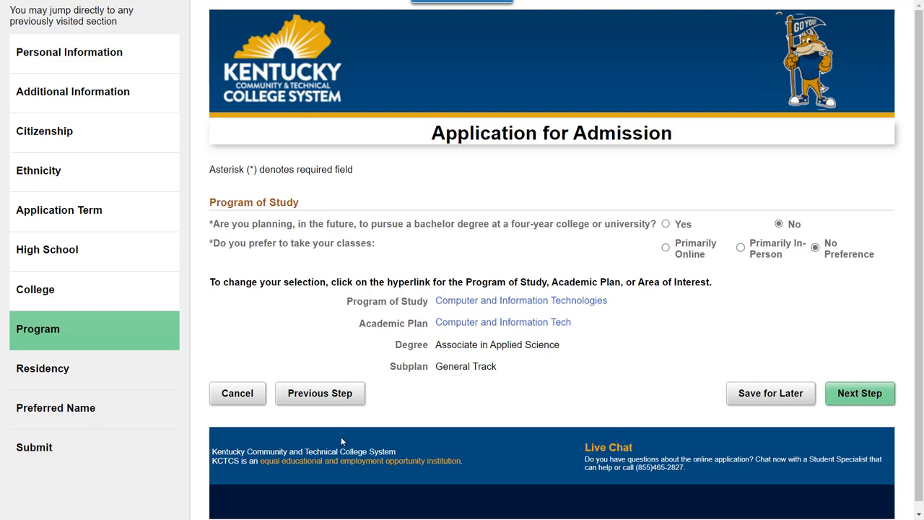
- Answer Yes to the 12-month Kentucky, parent, military dependent and resident questions, then continue
left_click(860, 394)
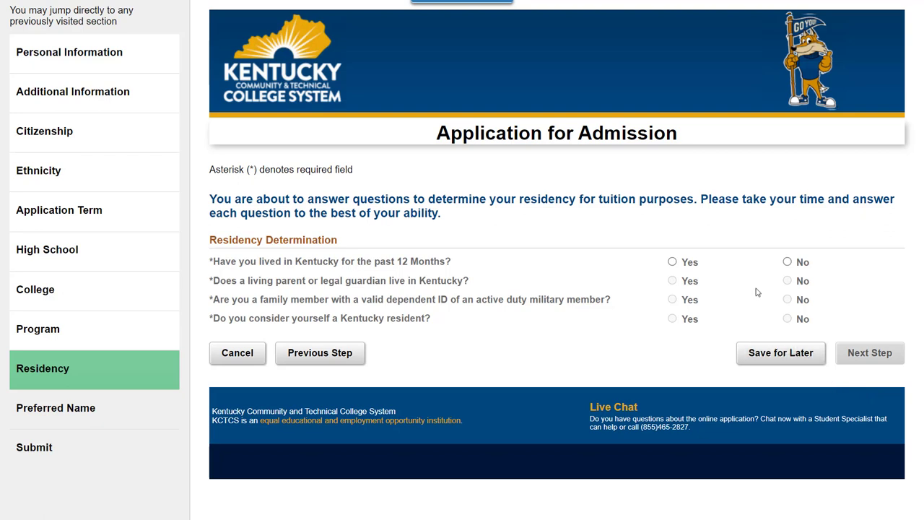
left_click(672, 263)
left_click(673, 282)
left_click(672, 300)
left_click(673, 318)
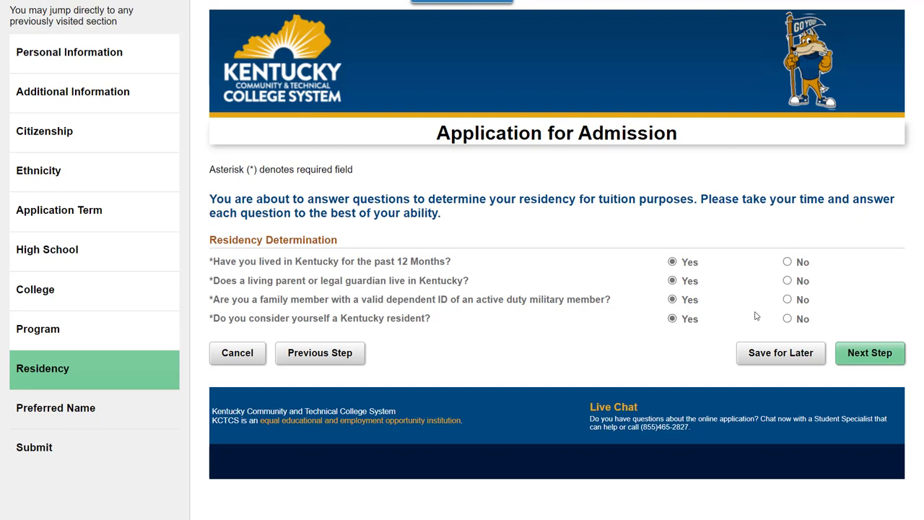
left_click(864, 353)
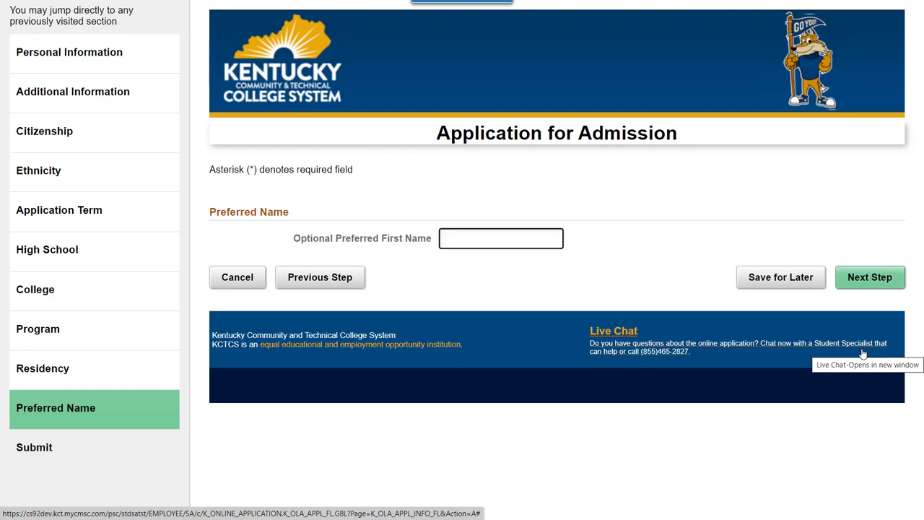
- Enter a preferred first name and proceed to the final review page
type("Matt")
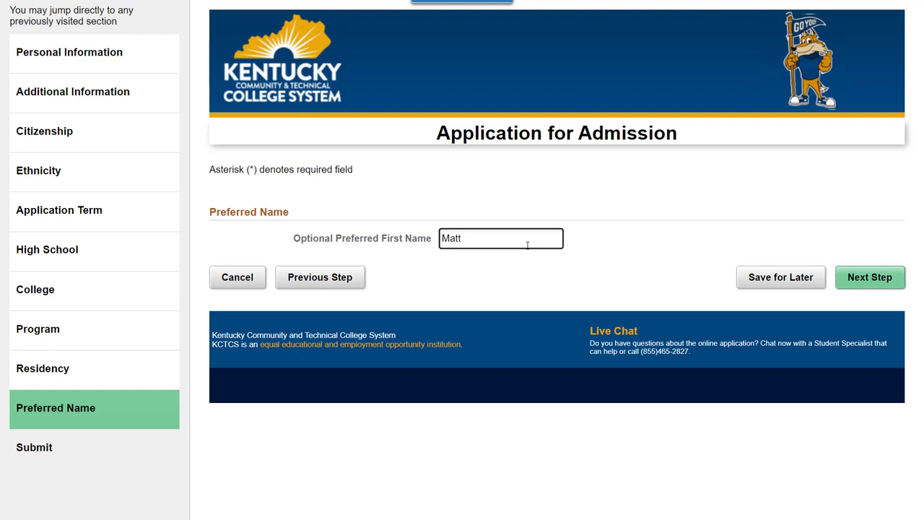
left_click(867, 278)
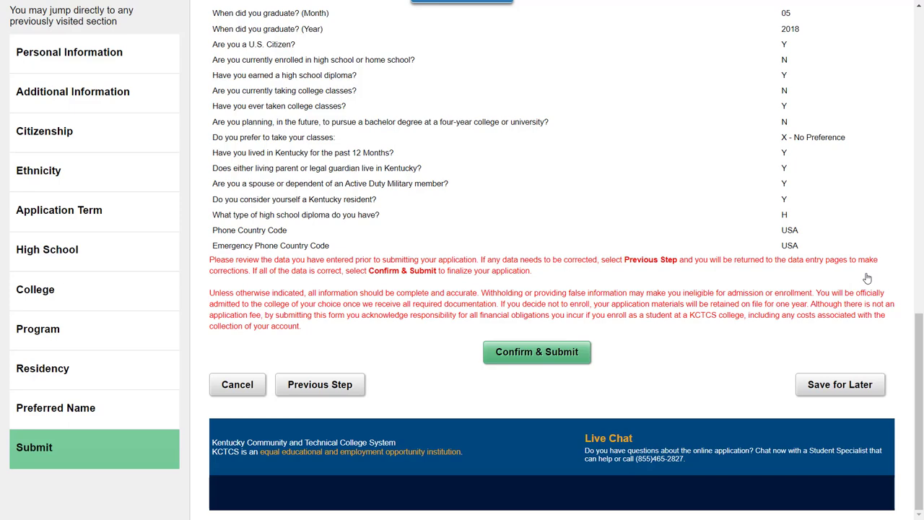
scroll(867, 278, "up", 3)
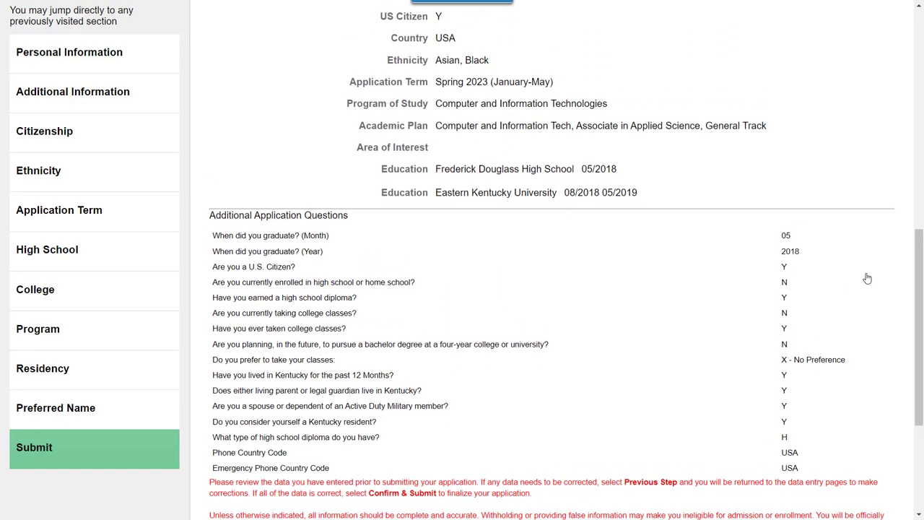
scroll(868, 278, "up", 5)
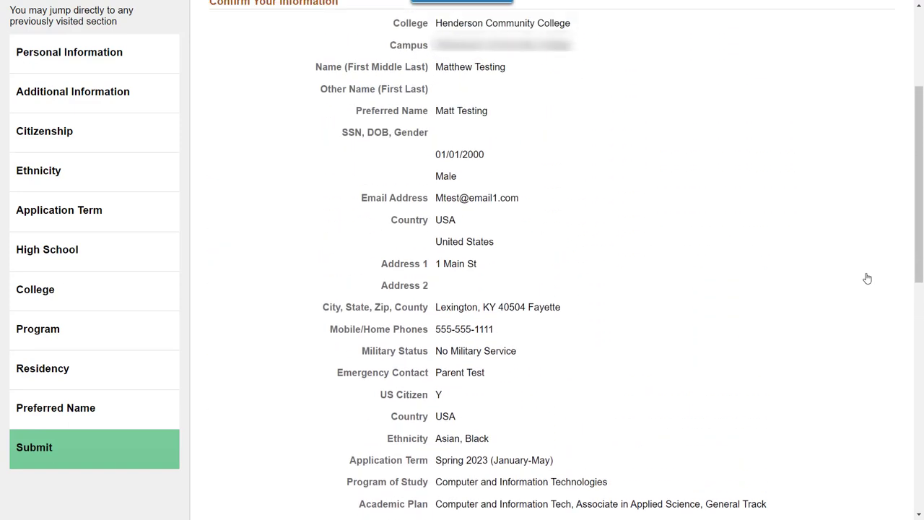
scroll(867, 278, "up", 2)
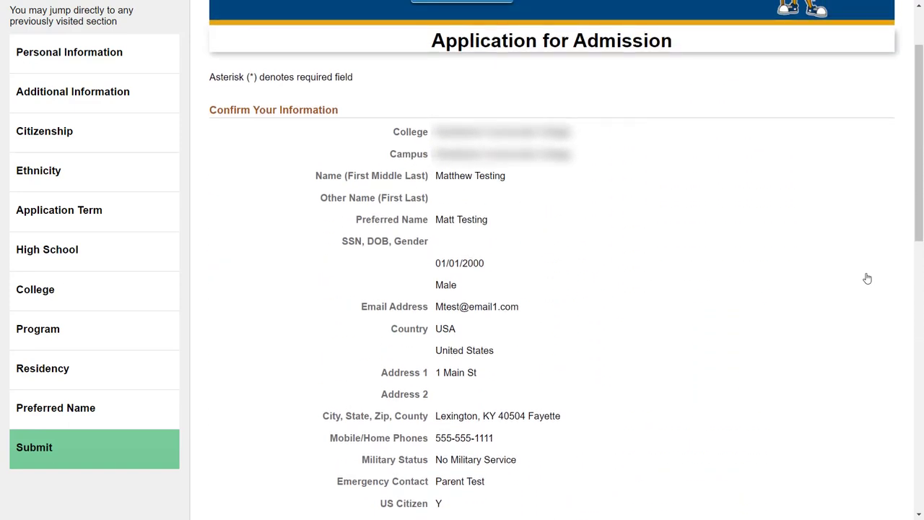
scroll(867, 278, "down", 3)
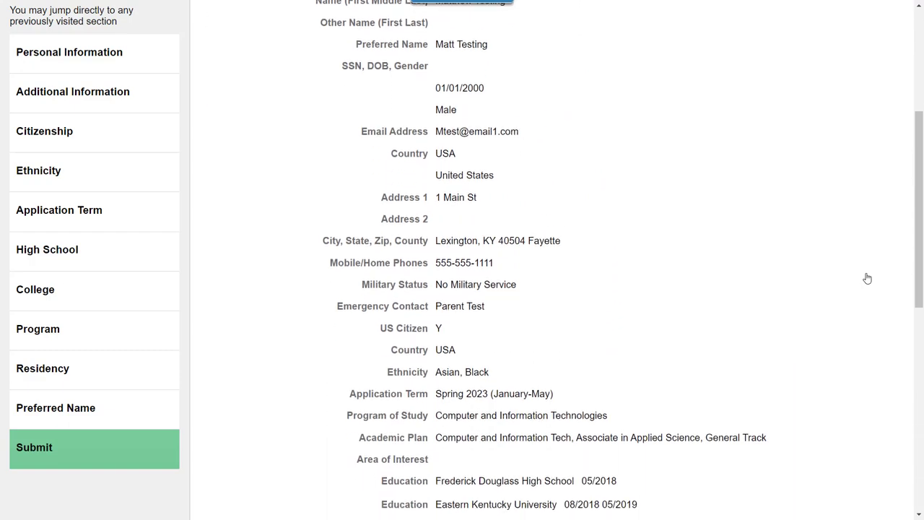
scroll(867, 278, "down", 2)
scroll(867, 278, "down", 3)
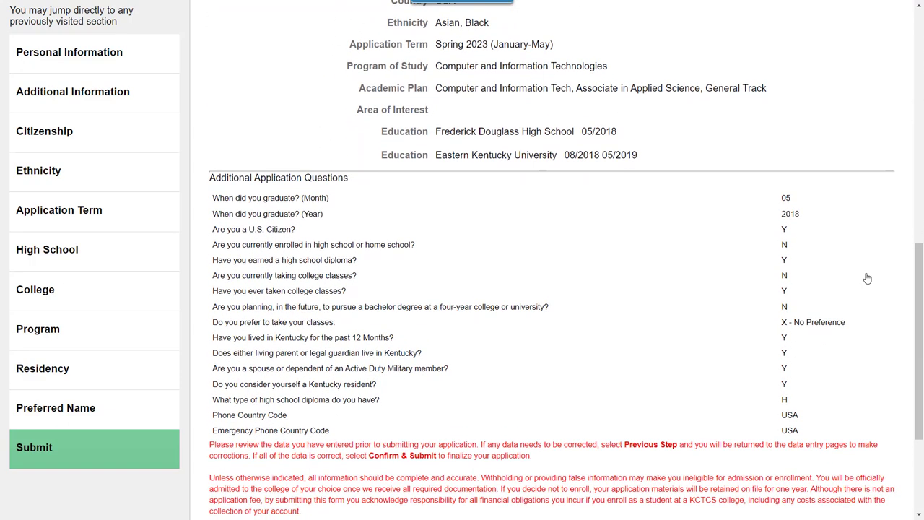
scroll(867, 278, "down", 1)
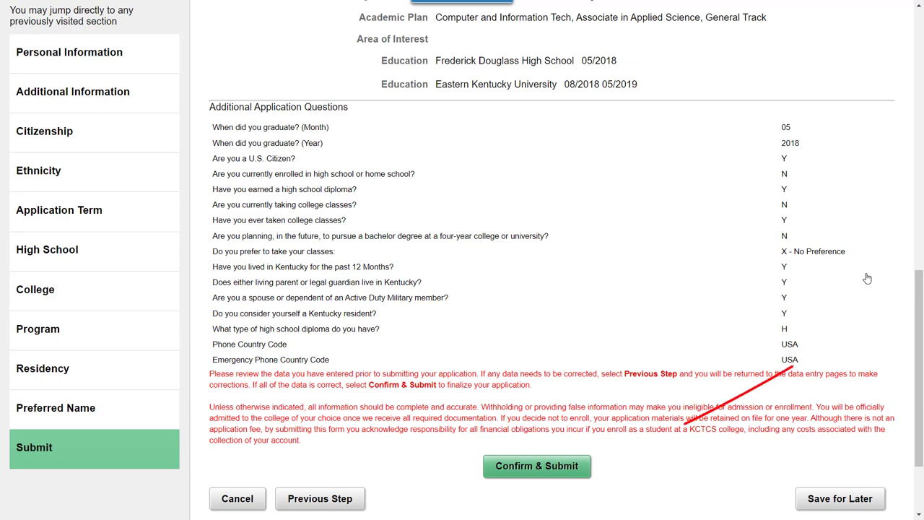
- Confirm and submit the reviewed admission application
left_click(561, 463)
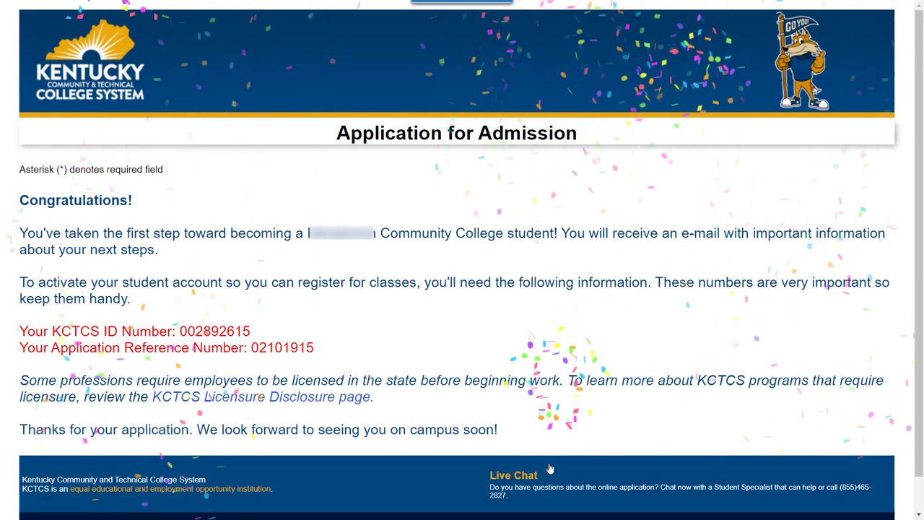